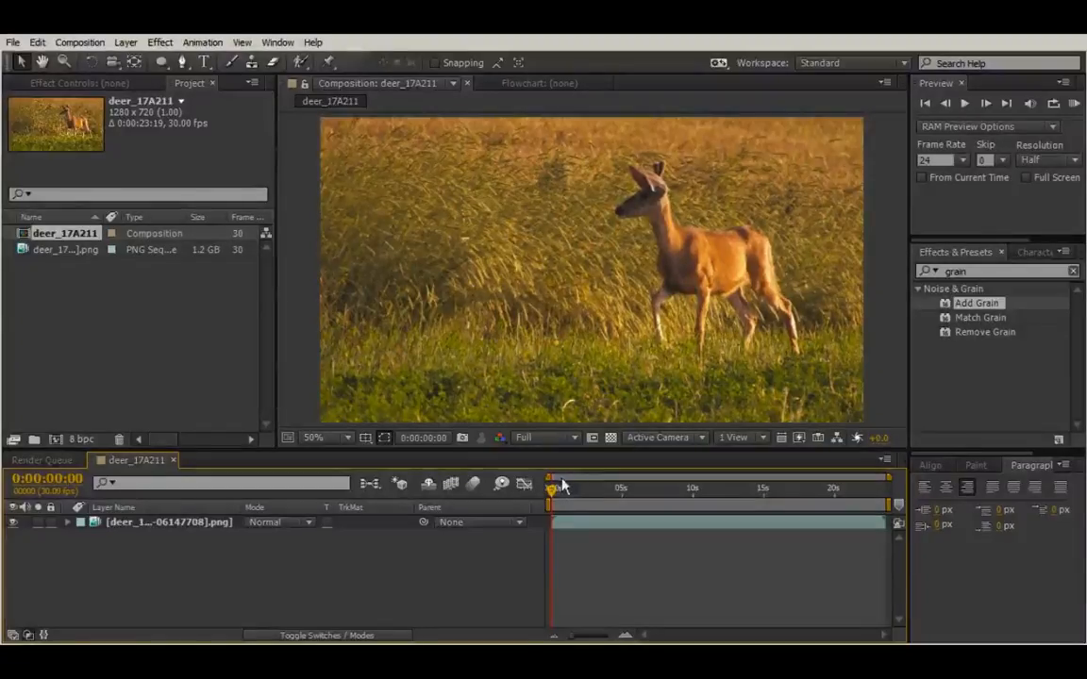
Step: Play a preview of the deer footage in the deer_17A211 composition
{"action": "left_click_drag", "start_coordinate": [554, 495], "coordinate": [622, 470]}
{"action": "key", "text": "space"}
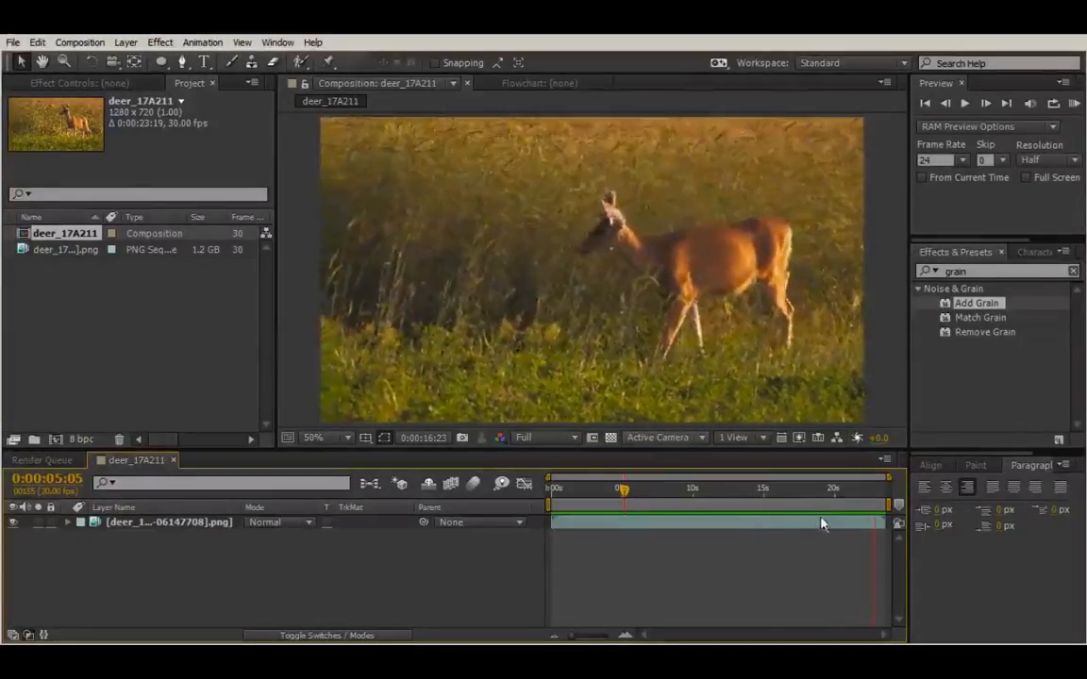
{"action": "left_click", "coordinate": [689, 551]}
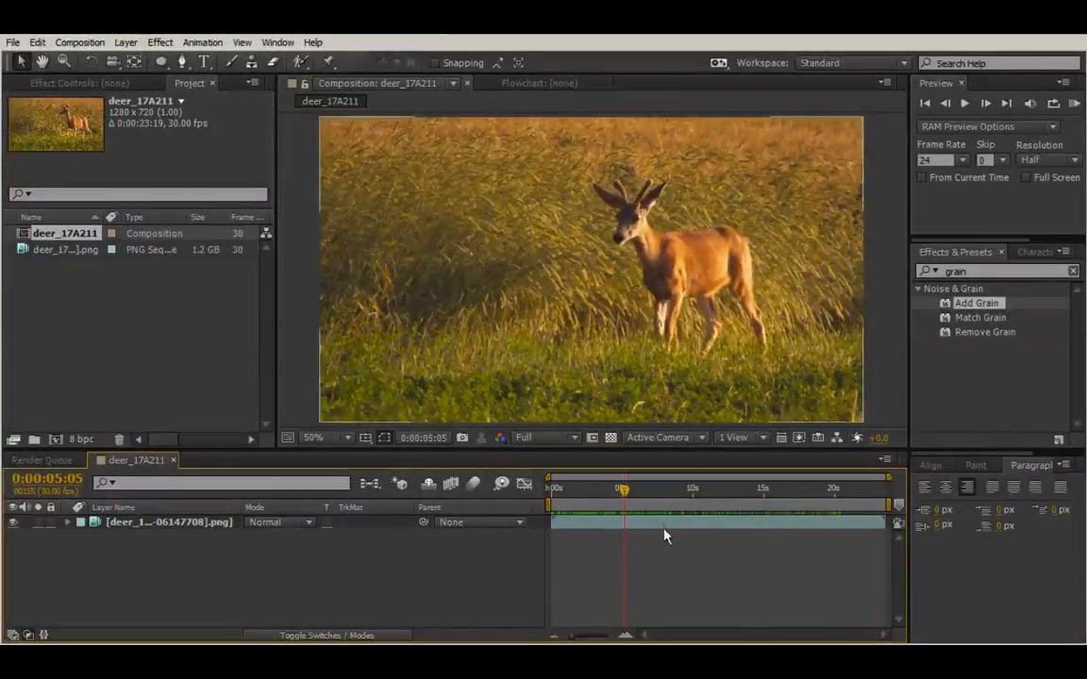
Step: Enable time remapping on the deer image-sequence layer
{"action": "left_click", "coordinate": [640, 523]}
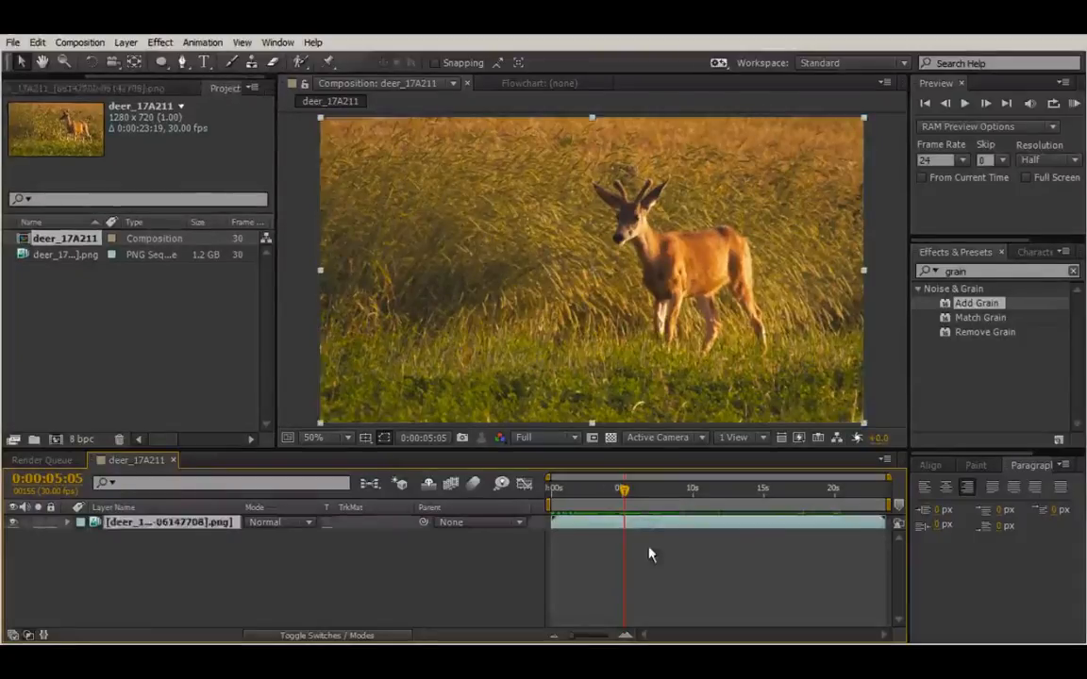
{"action": "right_click", "coordinate": [609, 517]}
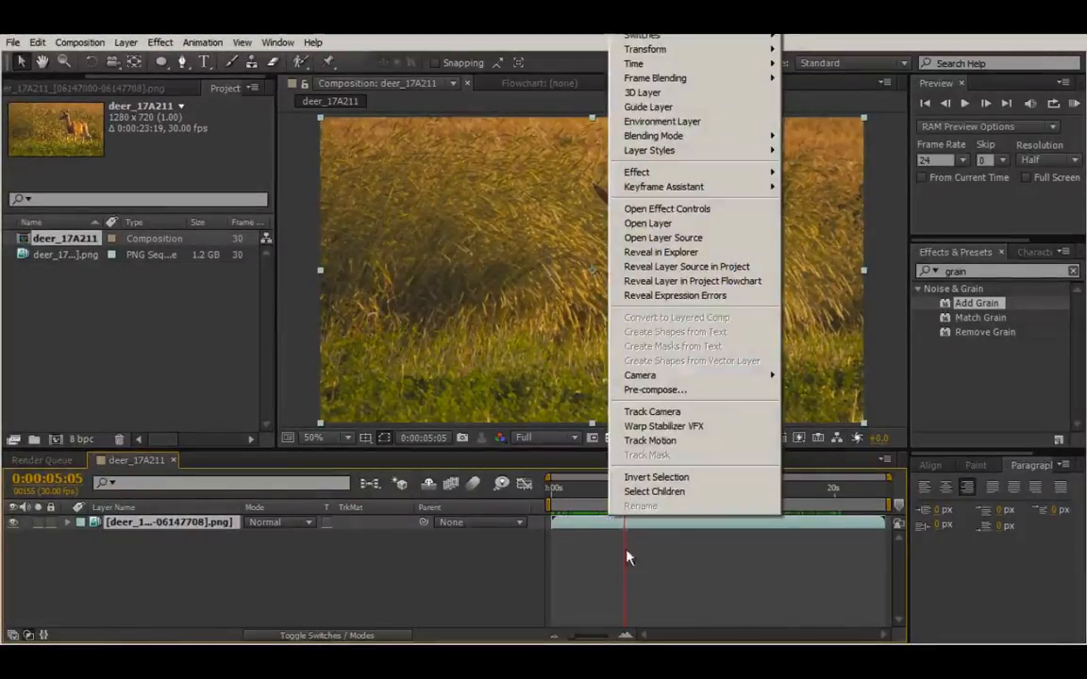
{"action": "mouse_move", "coordinate": [639, 64]}
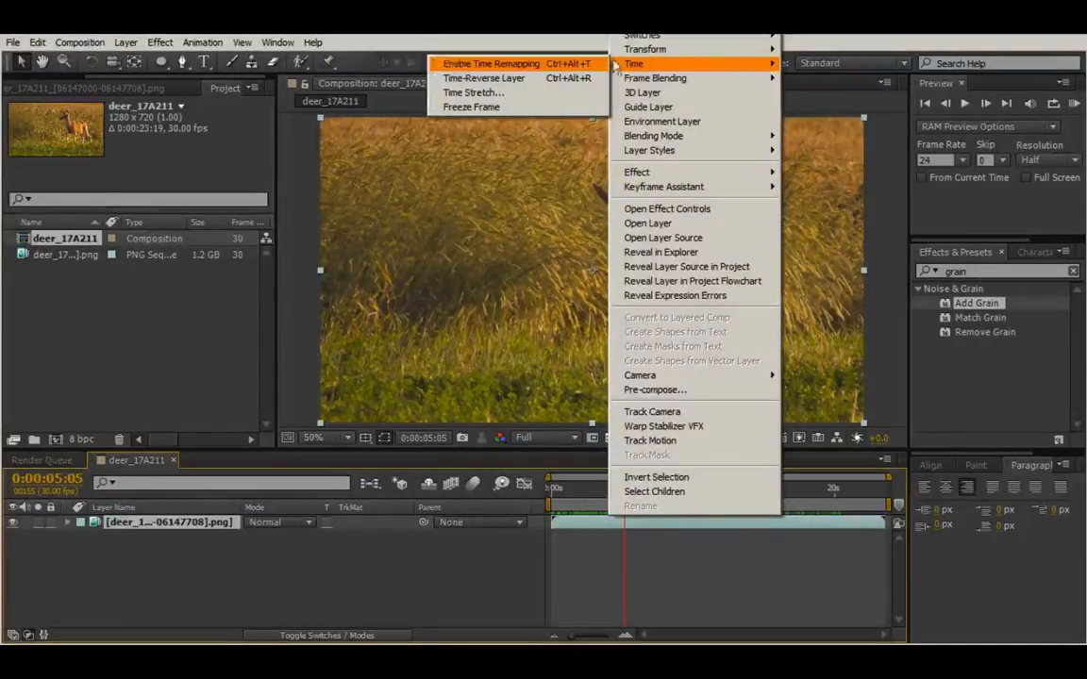
{"action": "left_click", "coordinate": [489, 66]}
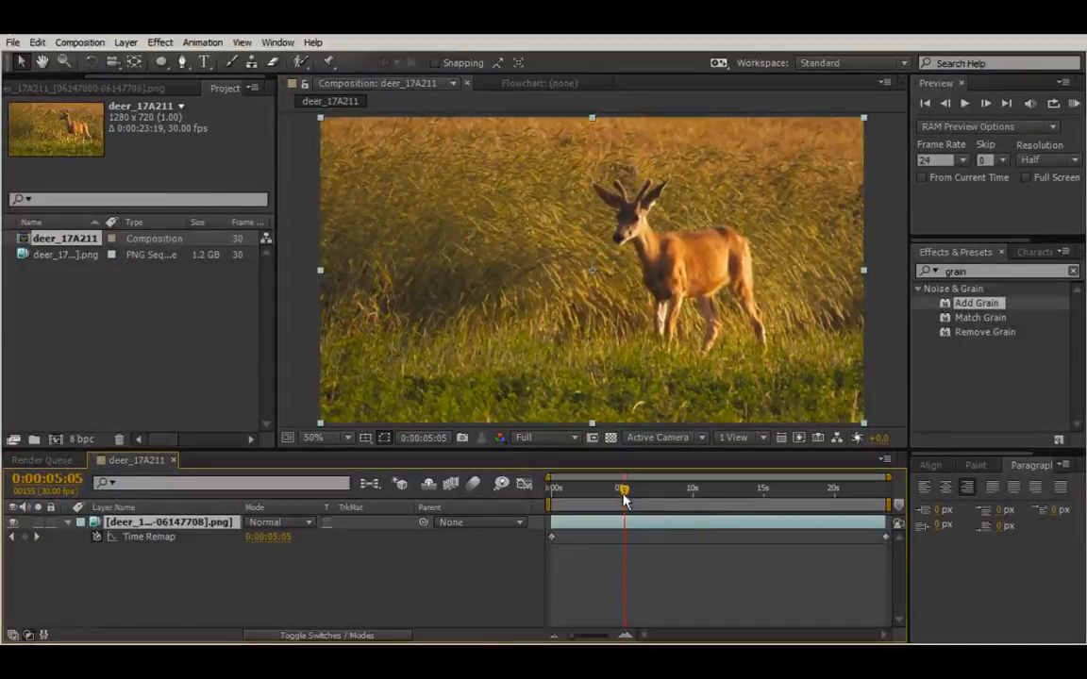
Step: Move the deer layer's last Time Remap keyframe earlier, to 0:00:10:00, to speed the clip up
{"action": "left_click_drag", "start_coordinate": [623, 500], "coordinate": [552, 500]}
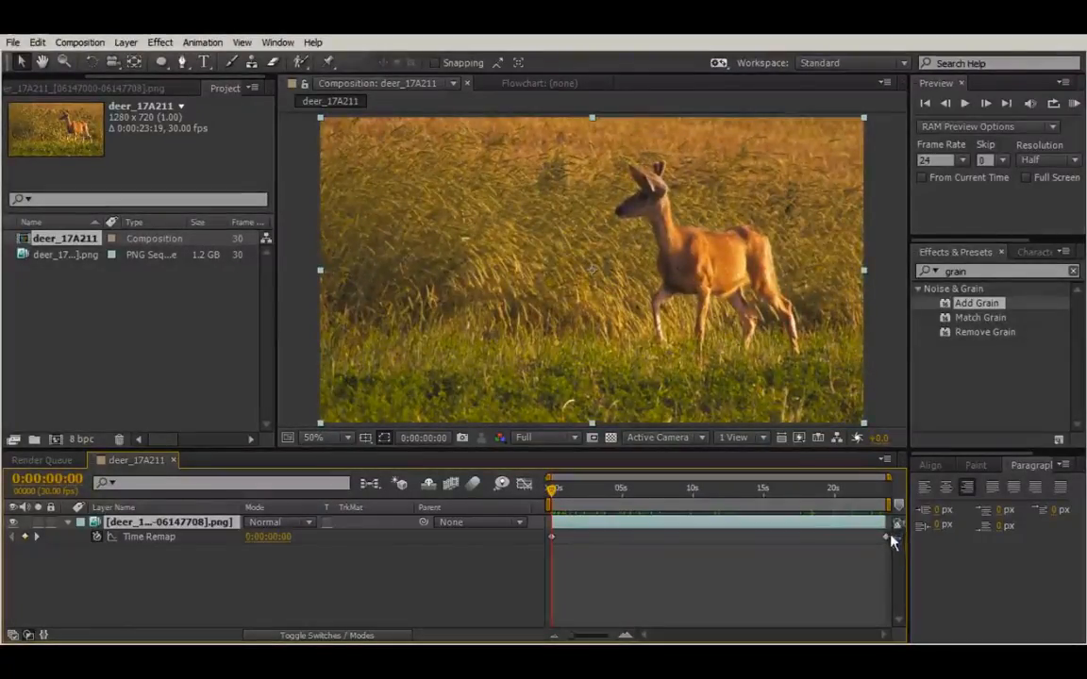
{"action": "left_click_drag", "start_coordinate": [554, 493], "coordinate": [694, 481]}
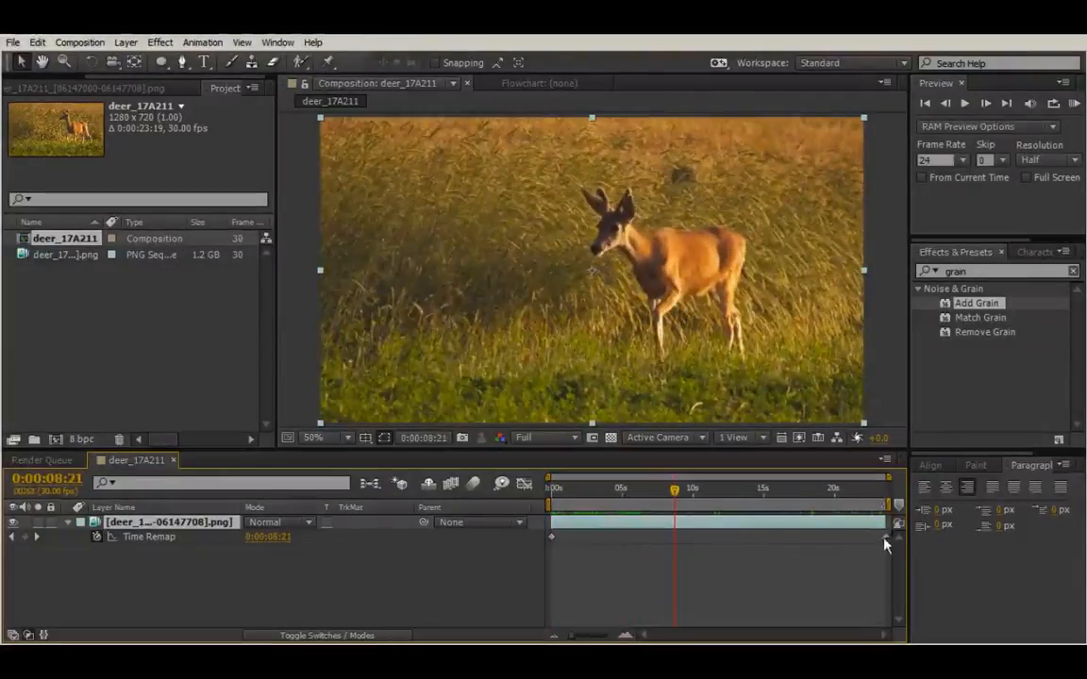
{"action": "left_click_drag", "start_coordinate": [887, 540], "coordinate": [681, 540]}
{"action": "left_click_drag", "start_coordinate": [675, 488], "coordinate": [608, 515]}
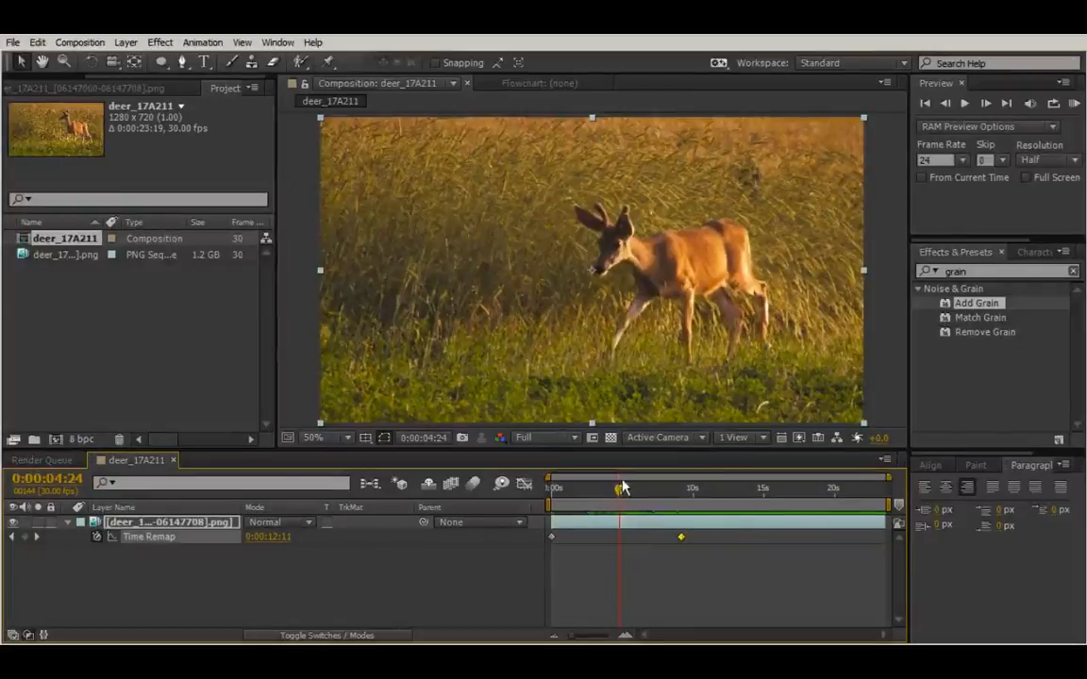
{"action": "left_click_drag", "start_coordinate": [621, 491], "coordinate": [680, 492]}
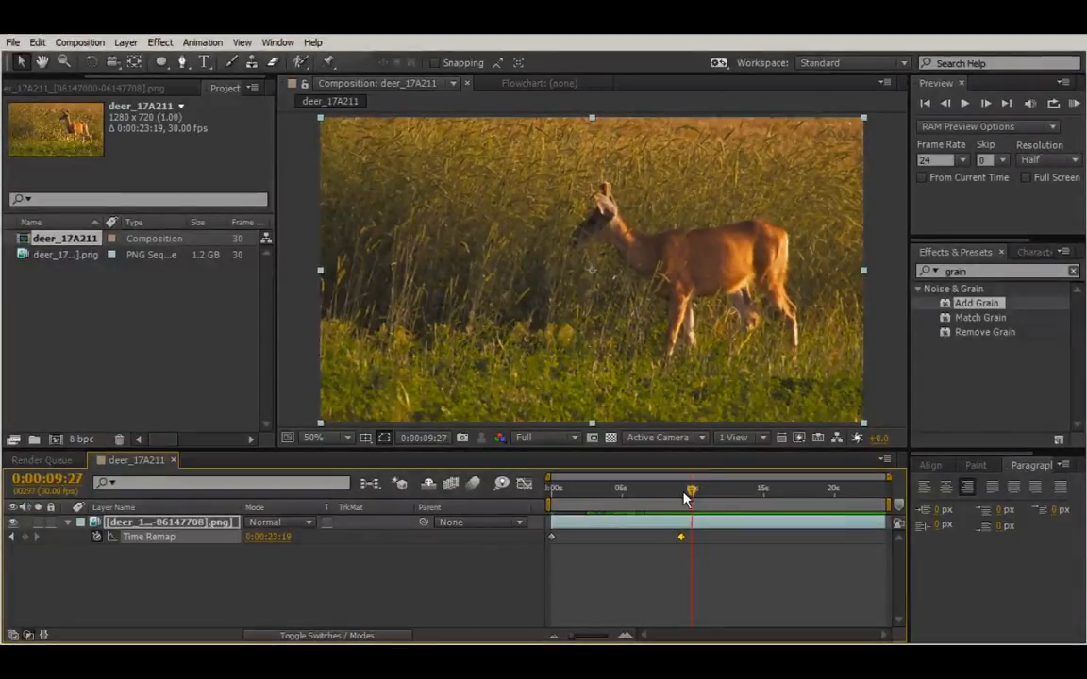
{"action": "key", "text": "Page_Down"}
{"action": "key", "text": "Page_Down"}
{"action": "key", "text": "Page_Down"}
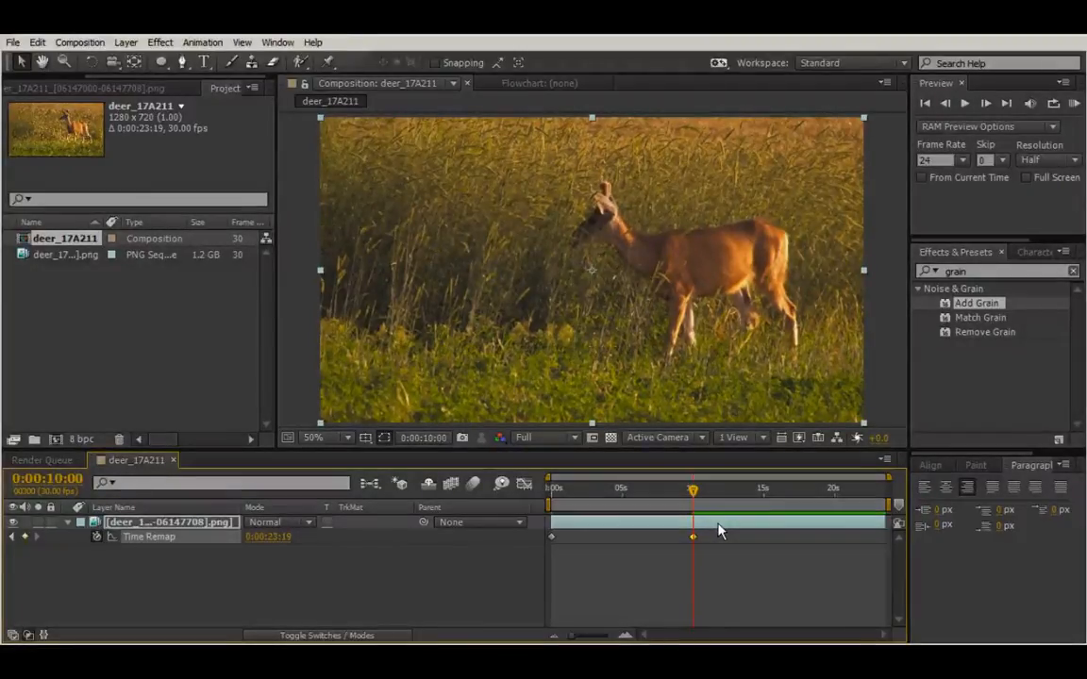
Step: End the work area at 0:00:10:00 and trim the composition to the work area
{"action": "key", "text": "n"}
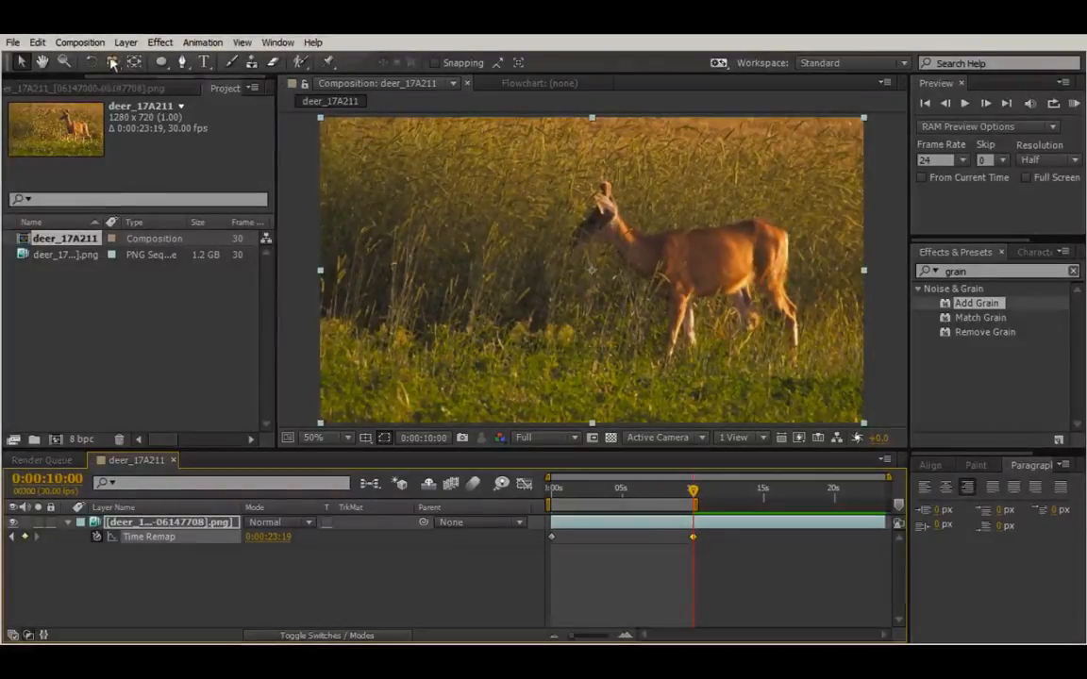
{"action": "left_click", "coordinate": [80, 42]}
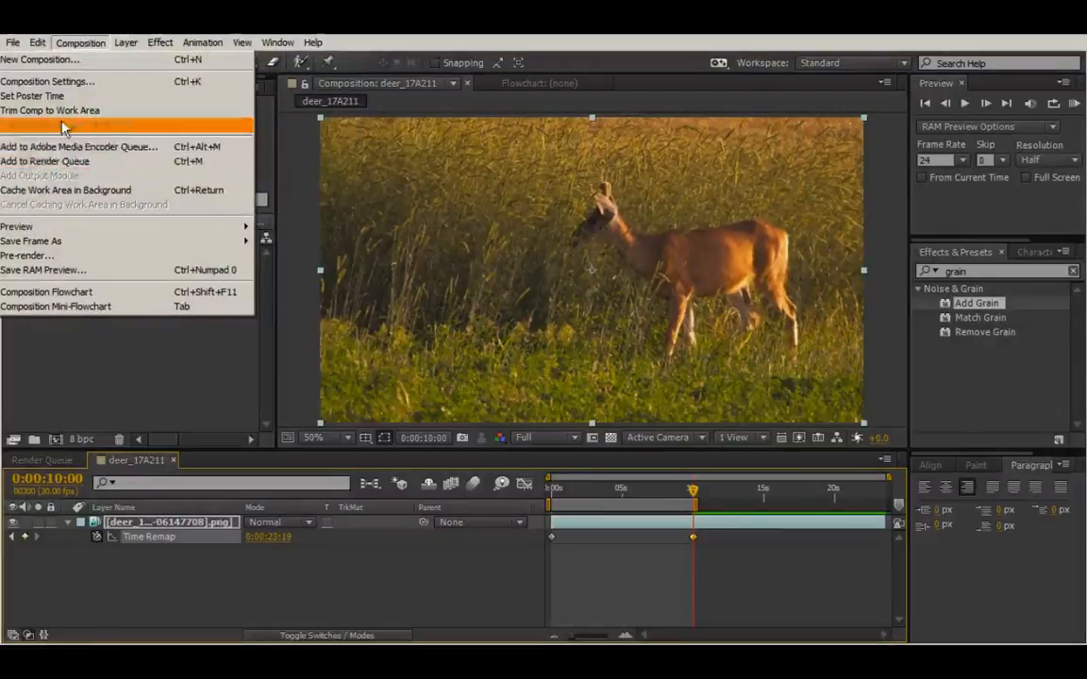
{"action": "left_click", "coordinate": [58, 111]}
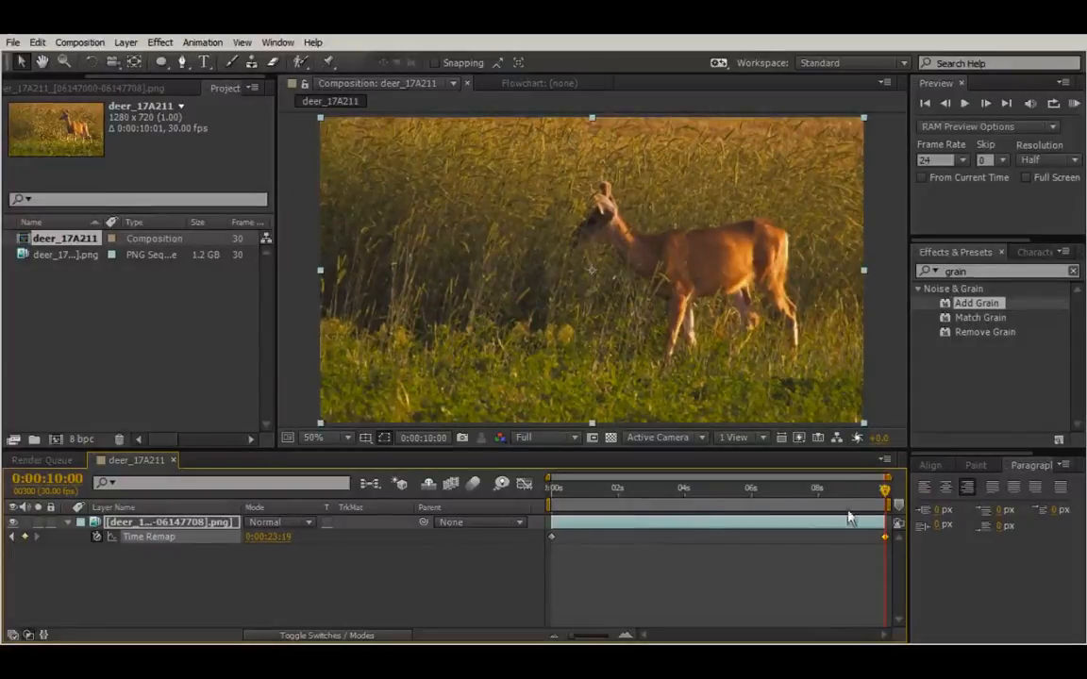
Step: Play a preview of the shortened composition and scrub through the sped-up deer footage to its end
{"action": "left_click_drag", "start_coordinate": [885, 490], "coordinate": [692, 493]}
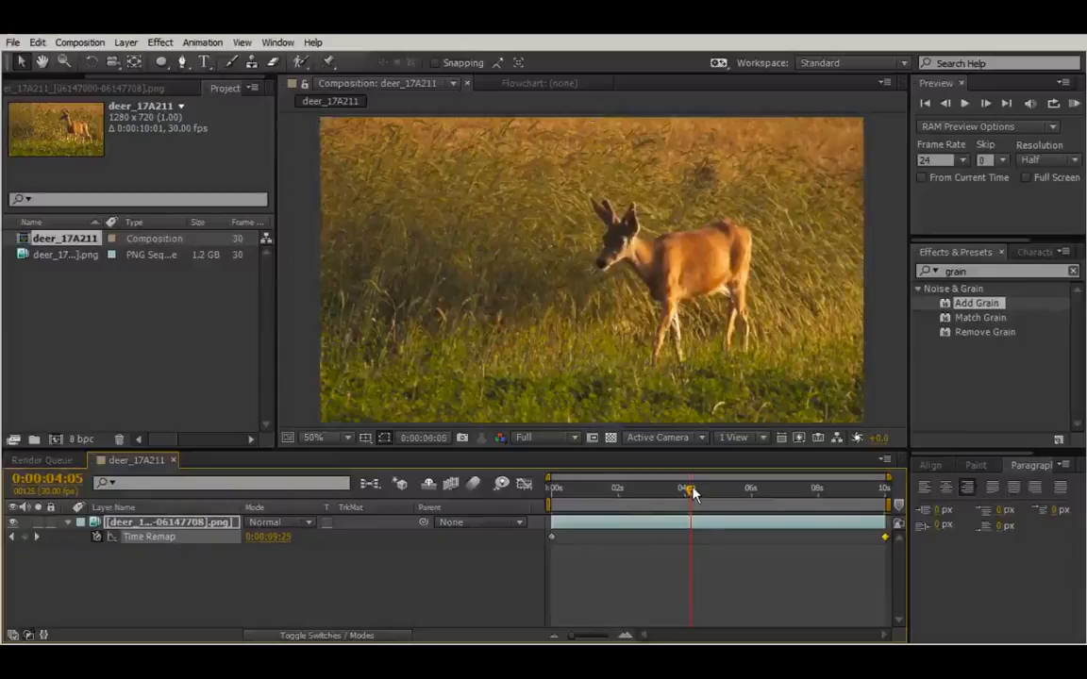
{"action": "key", "text": "KP_0"}
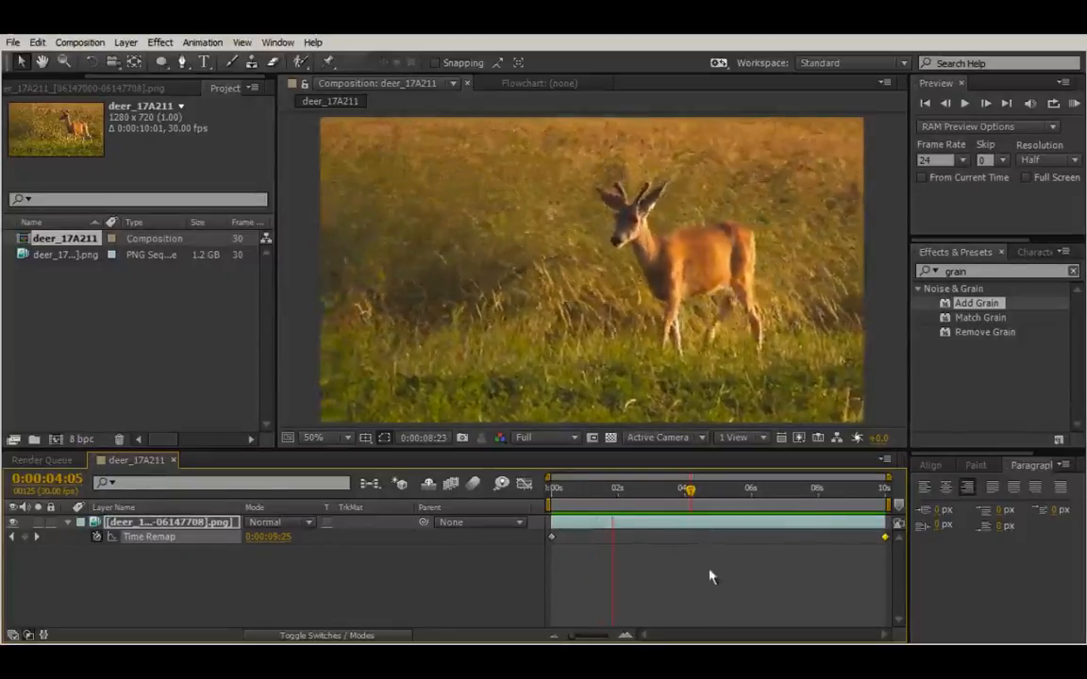
{"action": "key", "text": "space"}
{"action": "left_click_drag", "start_coordinate": [692, 494], "coordinate": [638, 493]}
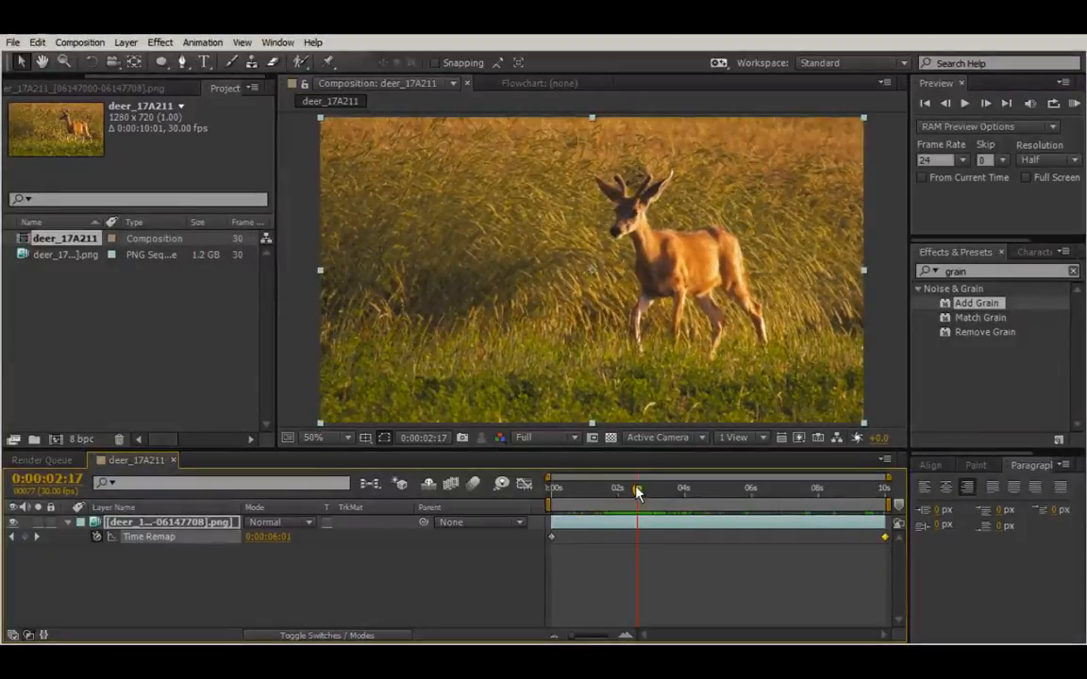
{"action": "left_click_drag", "start_coordinate": [639, 493], "coordinate": [1046, 511]}
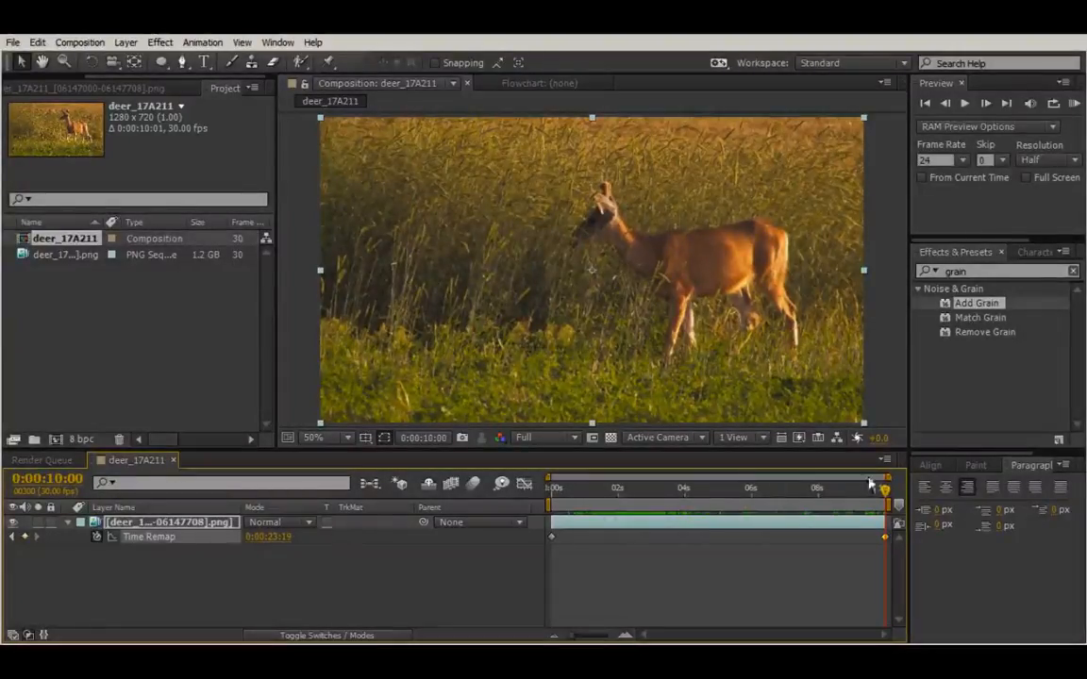
Step: Add a Time Remap keyframe at 0:00:03:00 with the value 0:00:10:01
{"action": "left_click_drag", "start_coordinate": [885, 492], "coordinate": [629, 509]}
{"action": "key", "text": "Page_Down"}
{"action": "key", "text": "Page_Down"}
{"action": "key", "text": "Page_Down"}
{"action": "key", "text": "Page_Down"}
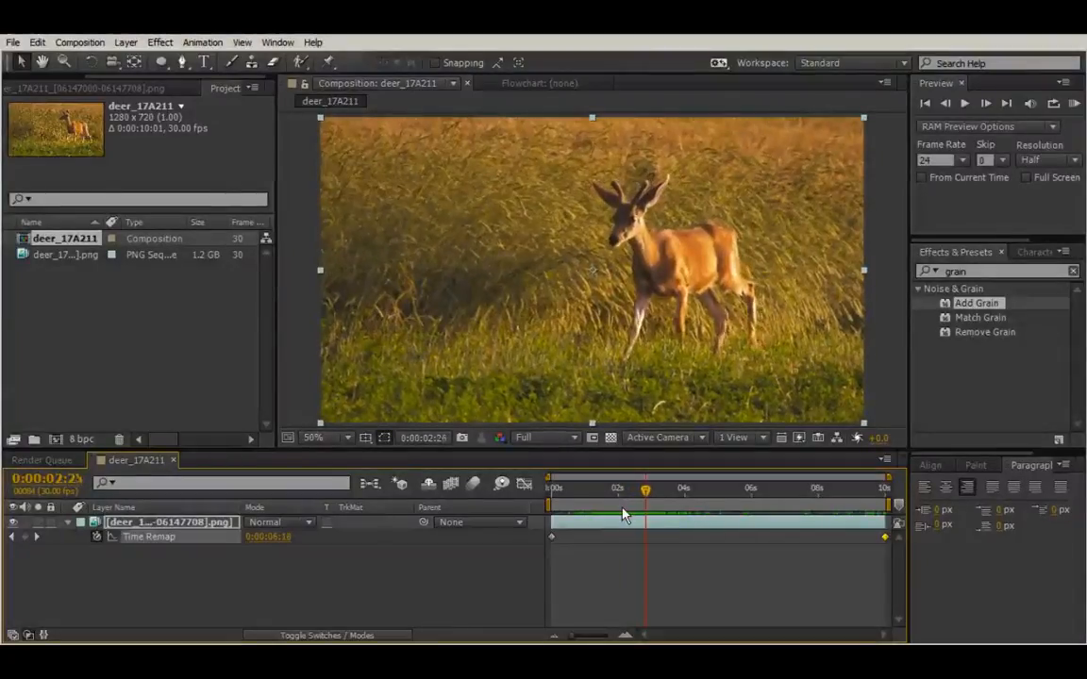
{"action": "key", "text": "Page_Down"}
{"action": "key", "text": "Page_Down"}
{"action": "key", "text": "Page_Down"}
{"action": "key", "text": "Page_Down"}
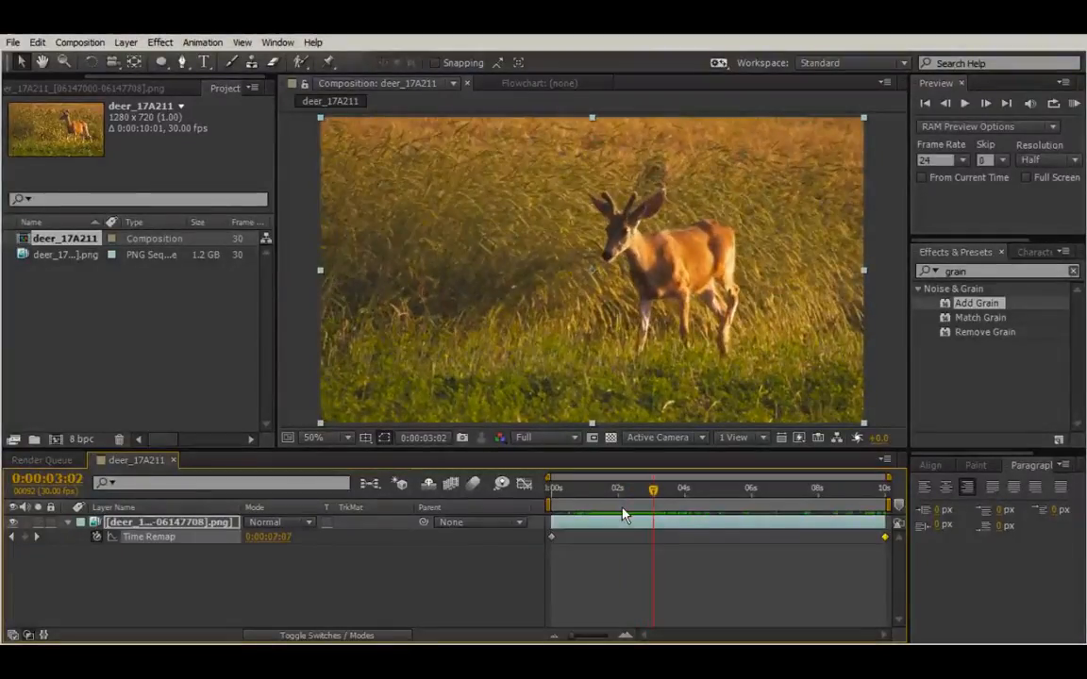
{"action": "key", "text": "Page_Up"}
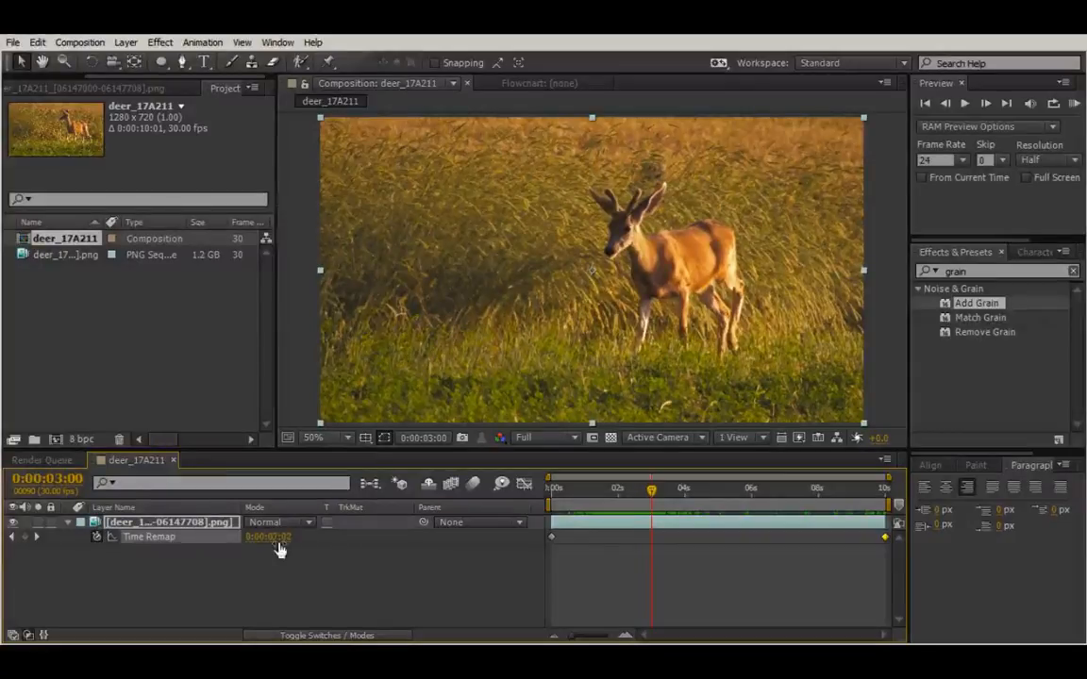
{"action": "left_click_drag", "start_coordinate": [280, 546], "coordinate": [302, 547]}
{"action": "left_click_drag", "start_coordinate": [313, 546], "coordinate": [379, 561]}
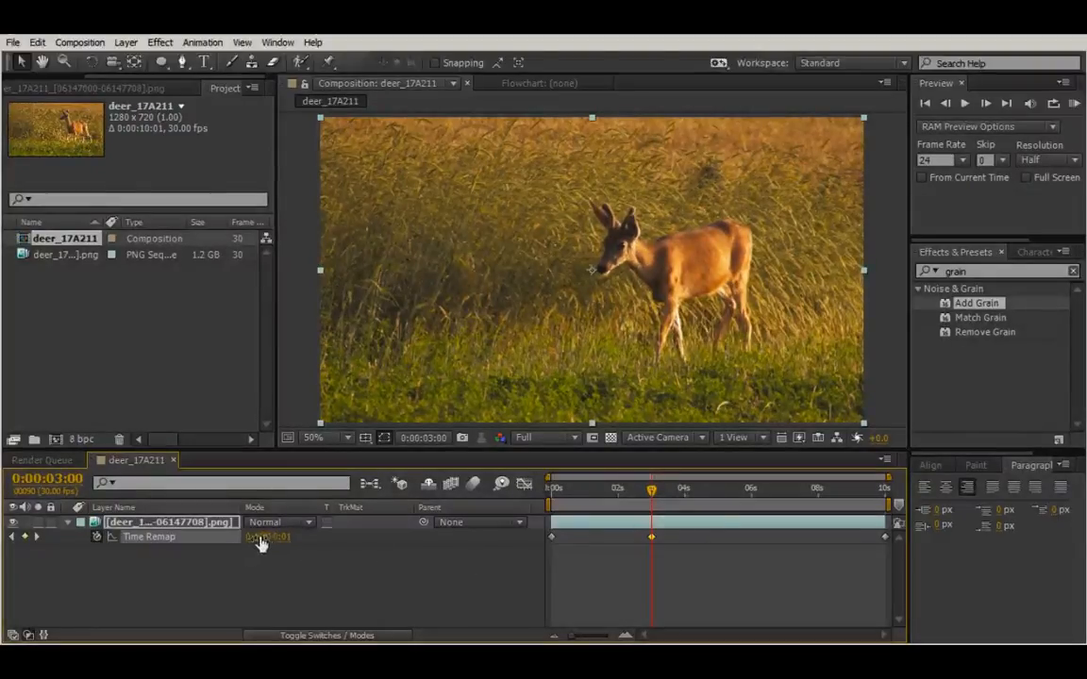
Step: Add a Time Remap keyframe at 0:00:07:00 with a value of about 0:00:13:06
{"action": "left_click_drag", "start_coordinate": [657, 494], "coordinate": [785, 492]}
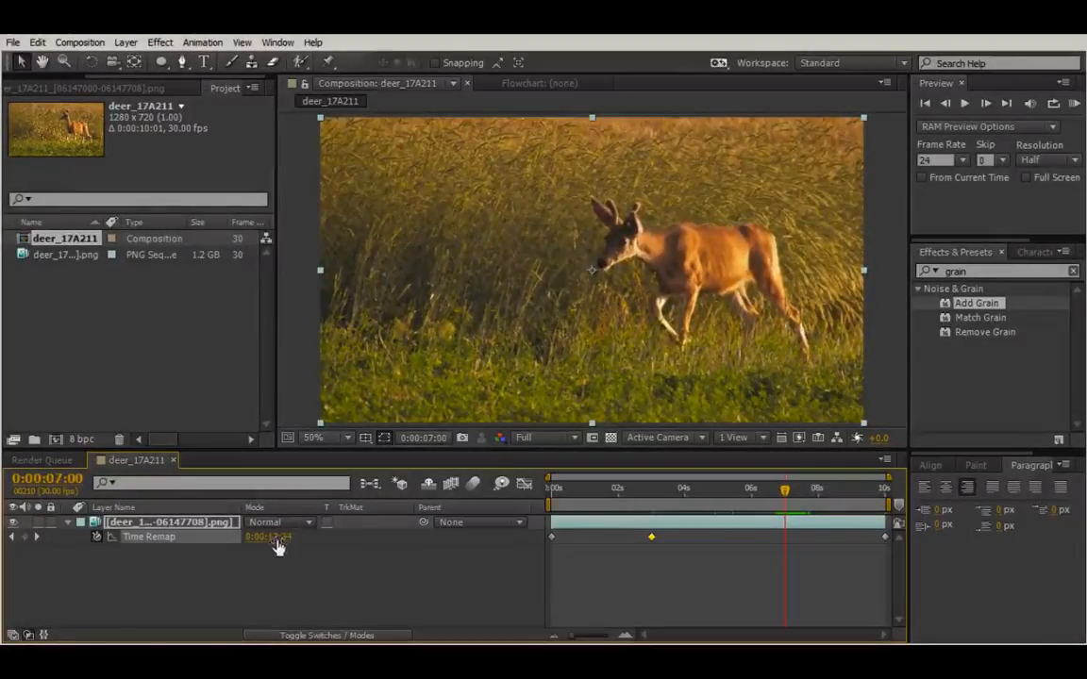
{"action": "mouse_move", "coordinate": [277, 546]}
{"action": "left_mouse_down"}
{"action": "mouse_move", "coordinate": [524, 539]}
{"action": "mouse_move", "coordinate": [273, 560]}
{"action": "mouse_move", "coordinate": [281, 558]}
{"action": "left_mouse_up"}
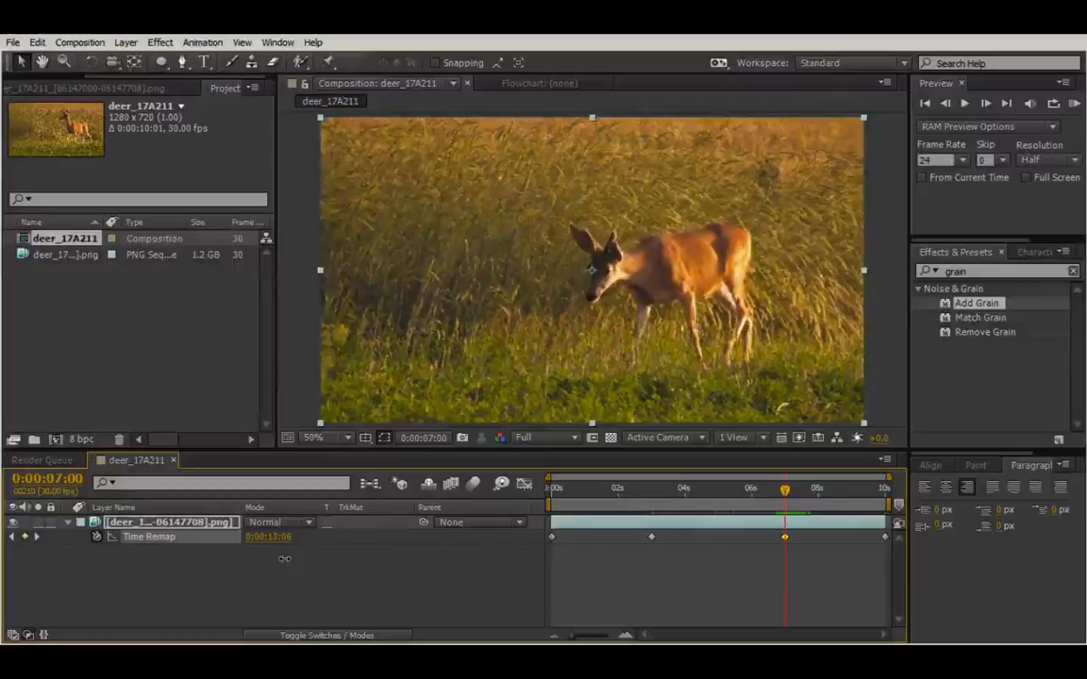
Step: Play a preview of the deer clip with the two added Time Remap keyframes
{"action": "left_click_drag", "start_coordinate": [787, 501], "coordinate": [620, 494]}
{"action": "key", "text": "KP_0"}
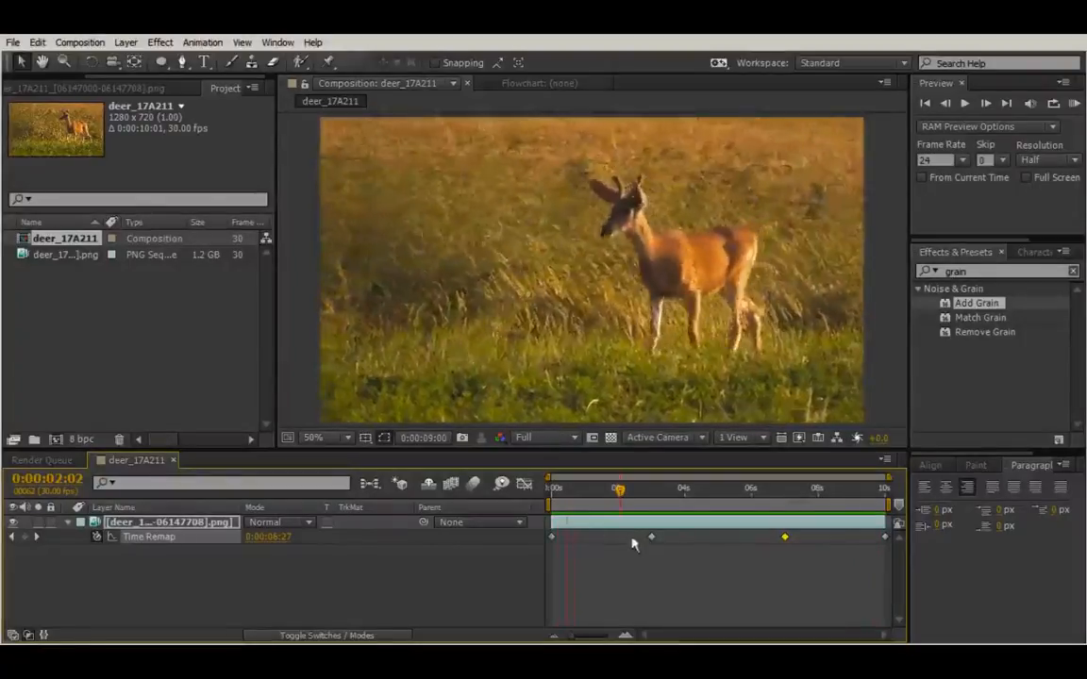
{"action": "left_click", "coordinate": [648, 539]}
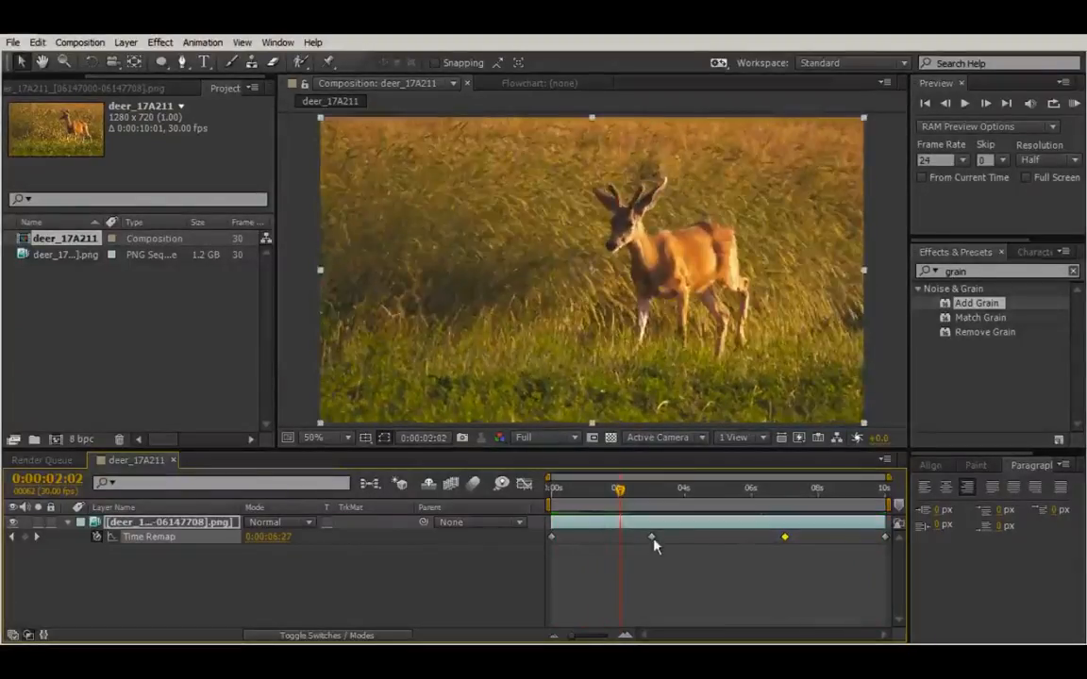
Step: Move the second Time Remap keyframe earlier, to about 0:00:02:11, and the third one later, to just before the 8-second mark
{"action": "left_click_drag", "start_coordinate": [652, 538], "coordinate": [634, 539]}
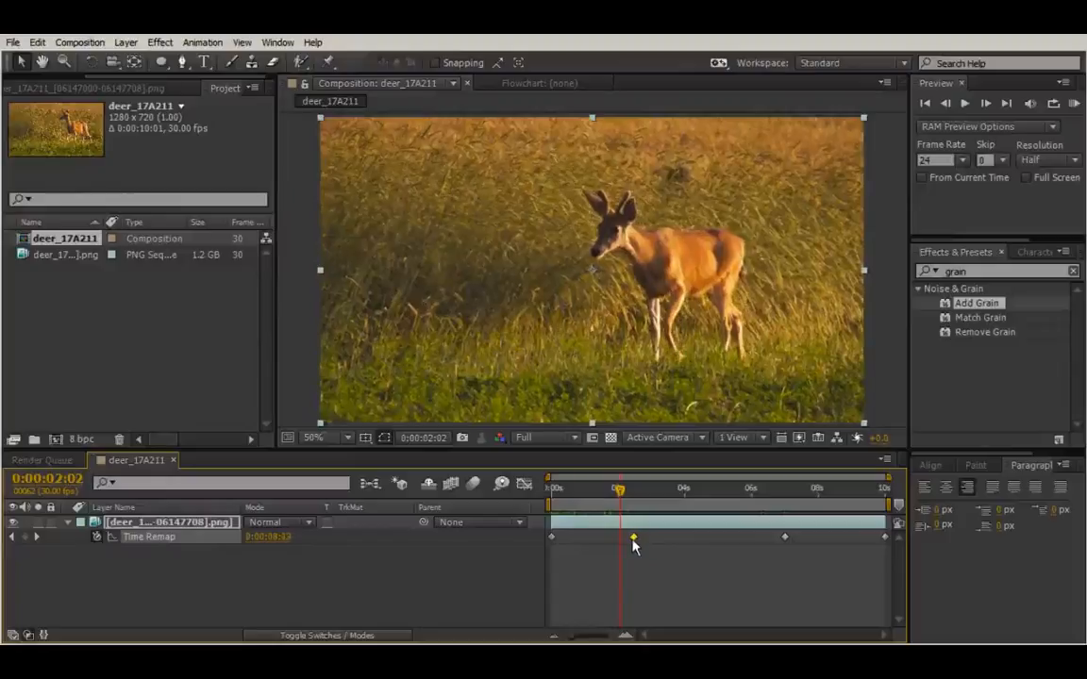
{"action": "left_click", "coordinate": [797, 540]}
{"action": "left_click", "coordinate": [807, 538]}
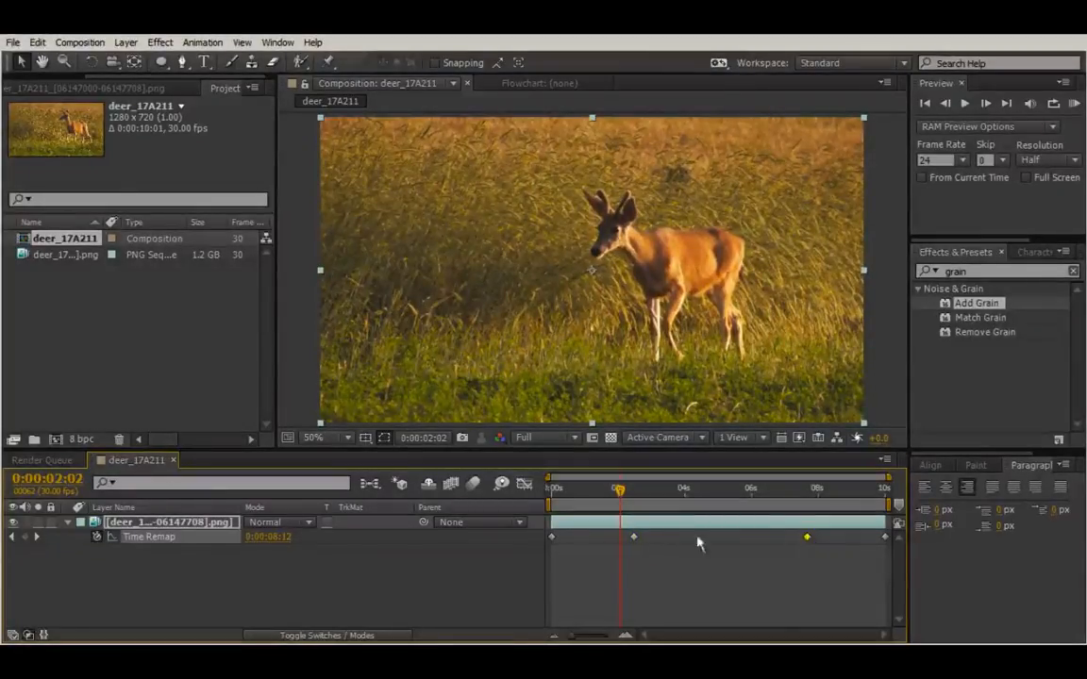
{"action": "left_click_drag", "start_coordinate": [621, 491], "coordinate": [792, 492]}
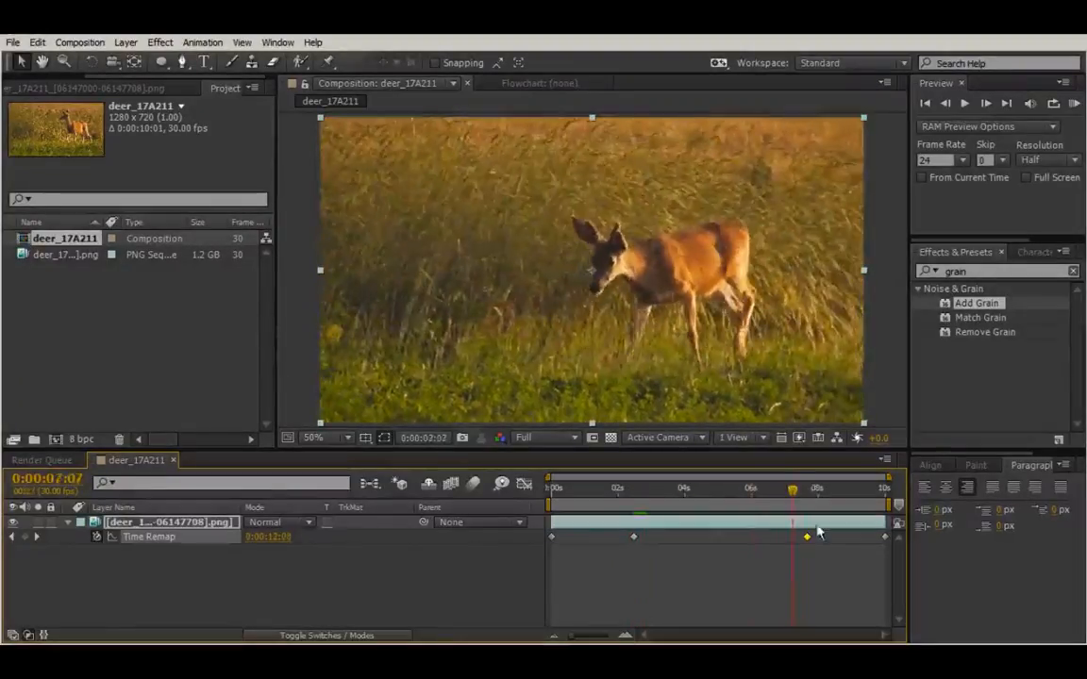
{"action": "left_click_drag", "start_coordinate": [634, 538], "coordinate": [630, 538]}
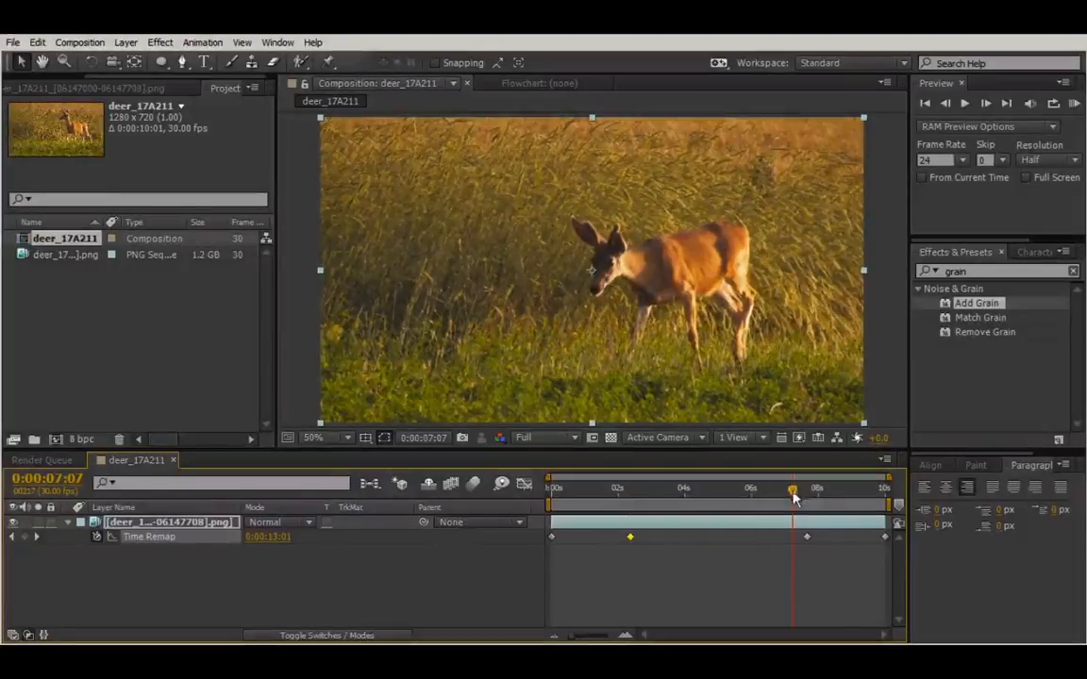
Step: Preview the adjusted speed ramp and scrub to the frames around the second Time Remap keyframe
{"action": "left_click_drag", "start_coordinate": [791, 492], "coordinate": [609, 491]}
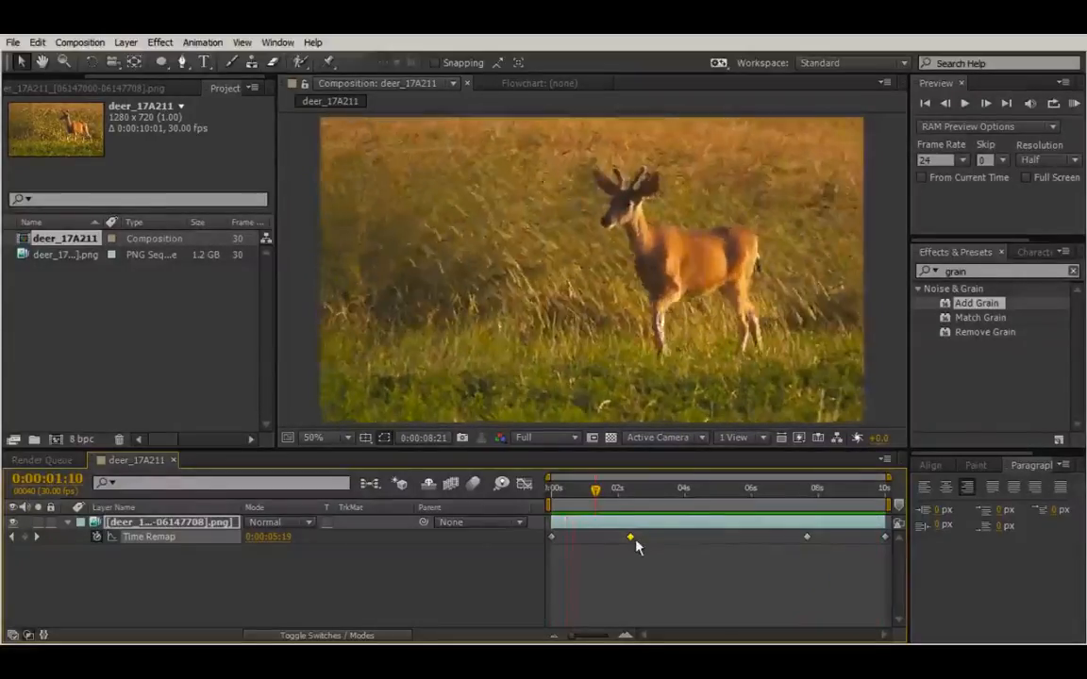
{"action": "left_click", "coordinate": [621, 522]}
{"action": "left_click_drag", "start_coordinate": [589, 501], "coordinate": [632, 493]}
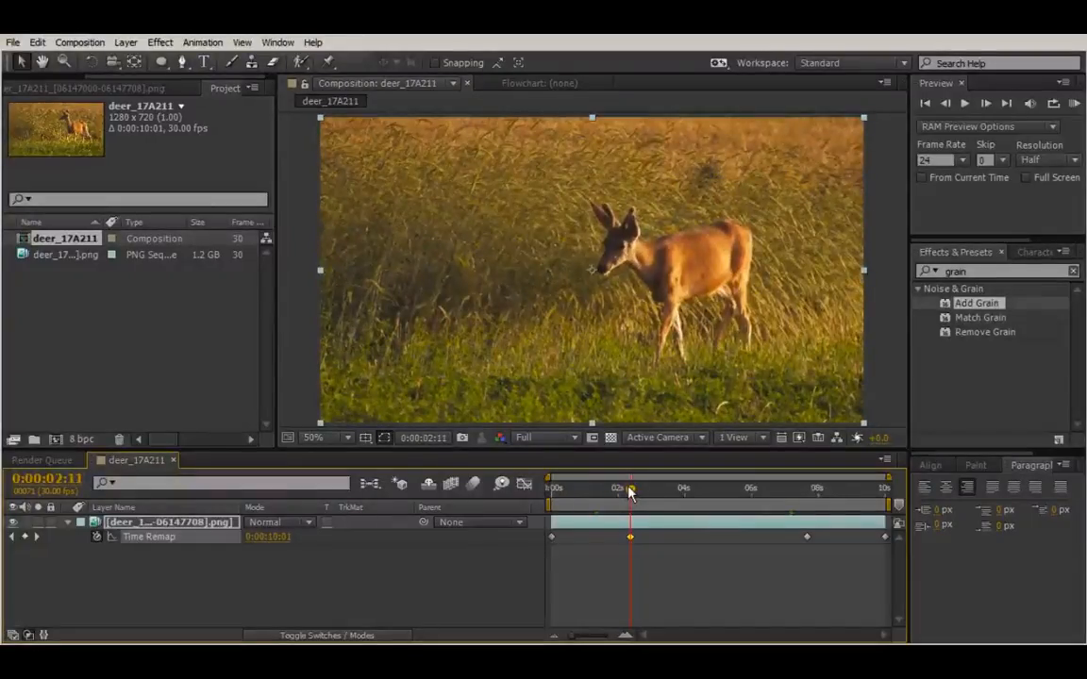
{"action": "mouse_move", "coordinate": [631, 494]}
{"action": "left_mouse_down"}
{"action": "mouse_move", "coordinate": [806, 497]}
{"action": "mouse_move", "coordinate": [613, 493]}
{"action": "mouse_move", "coordinate": [750, 493]}
{"action": "mouse_move", "coordinate": [614, 492]}
{"action": "mouse_move", "coordinate": [630, 491]}
{"action": "left_mouse_up"}
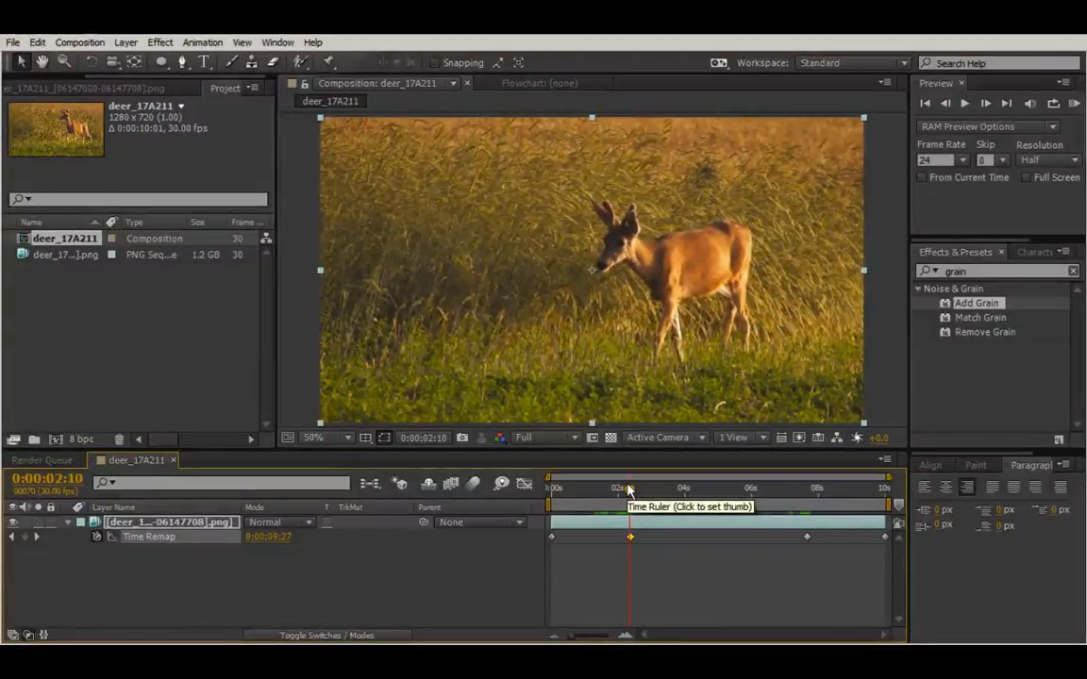
Step: Try to run Track Camera on the time-remapped deer layer and delete the applied 3D Camera Tracker effect
{"action": "left_click", "coordinate": [731, 525]}
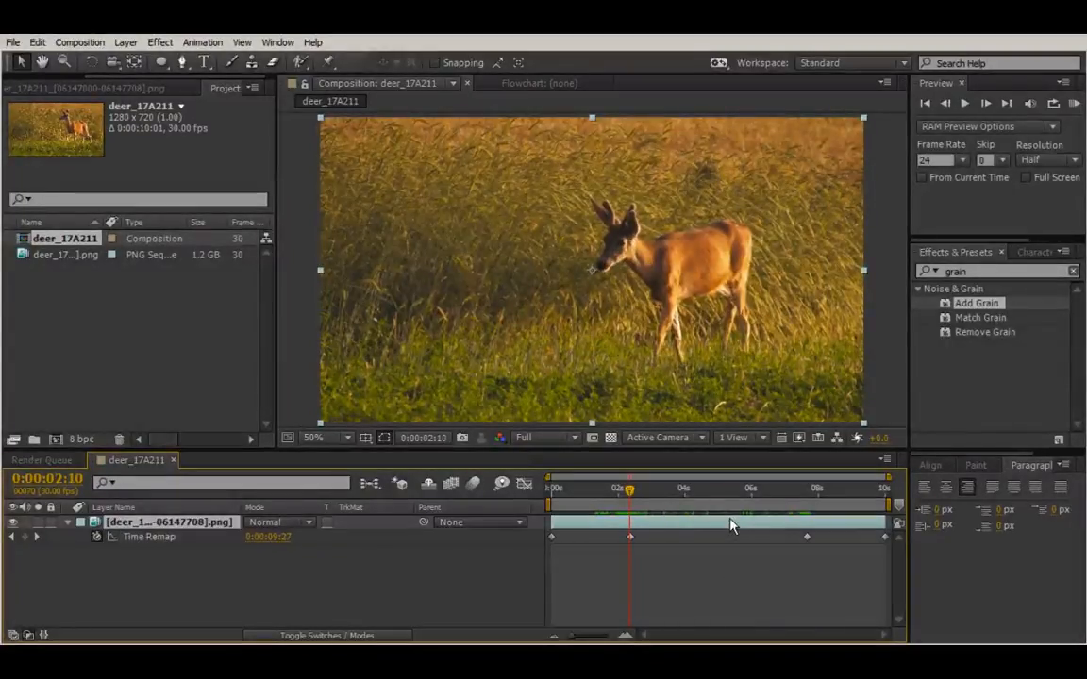
{"action": "right_click", "coordinate": [659, 527]}
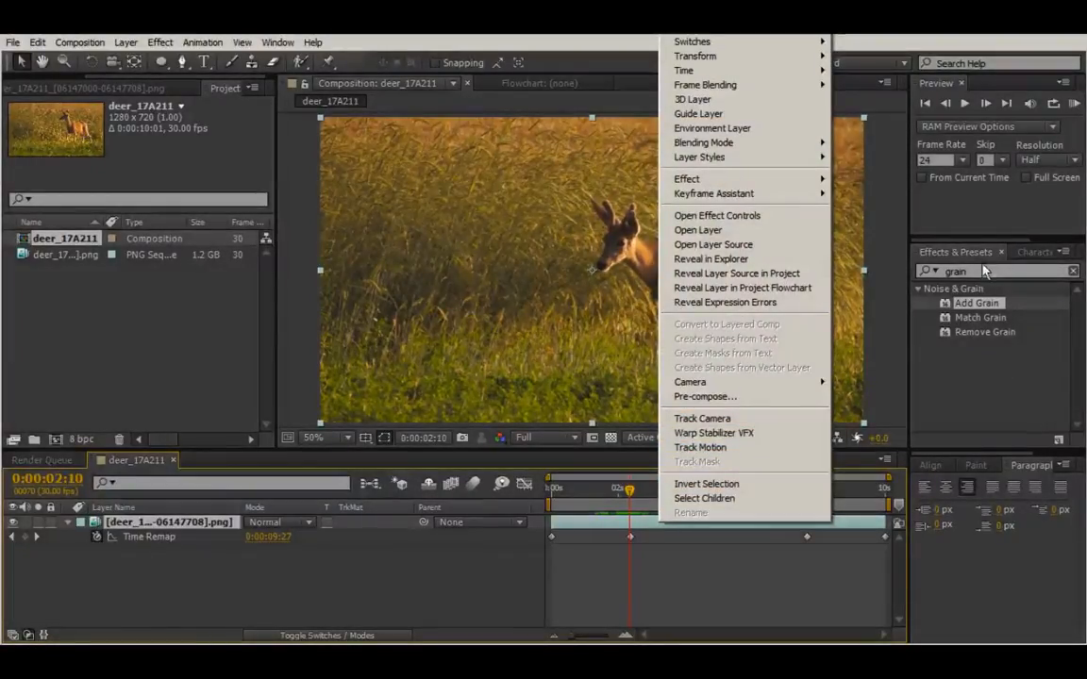
{"action": "left_click", "coordinate": [716, 421]}
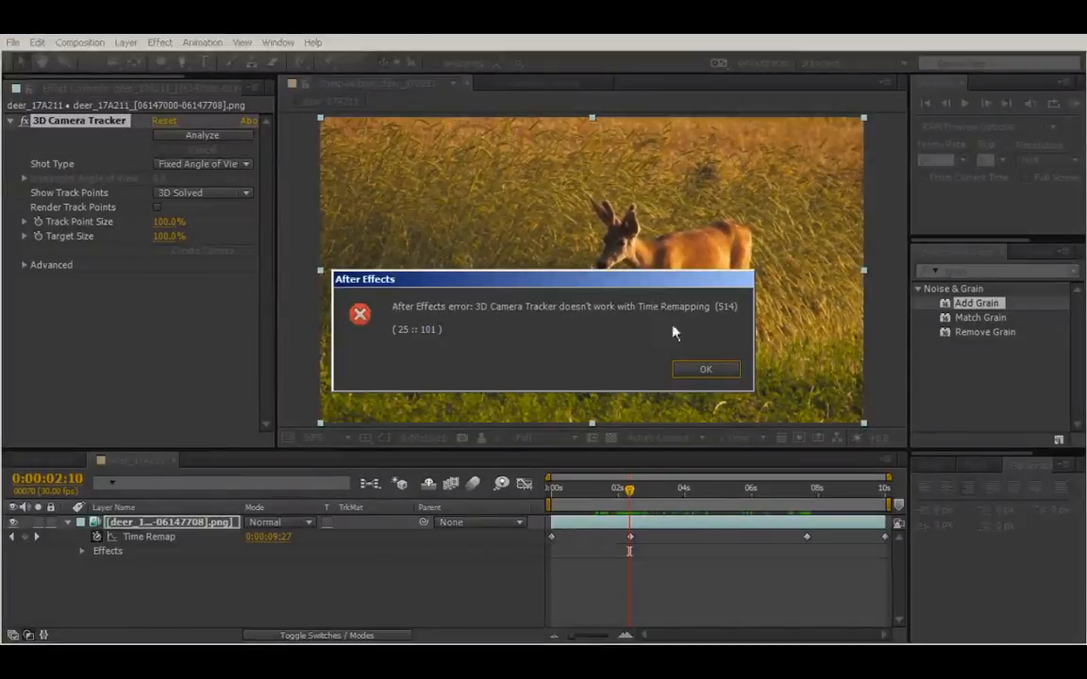
{"action": "left_click", "coordinate": [708, 369]}
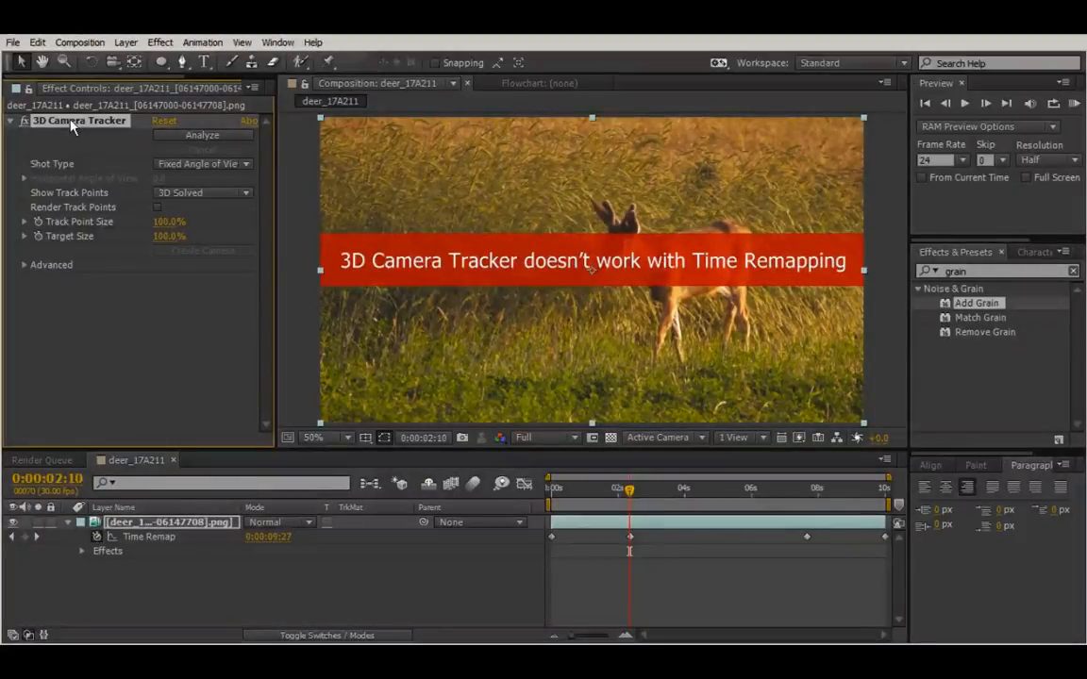
{"action": "key", "text": "Delete"}
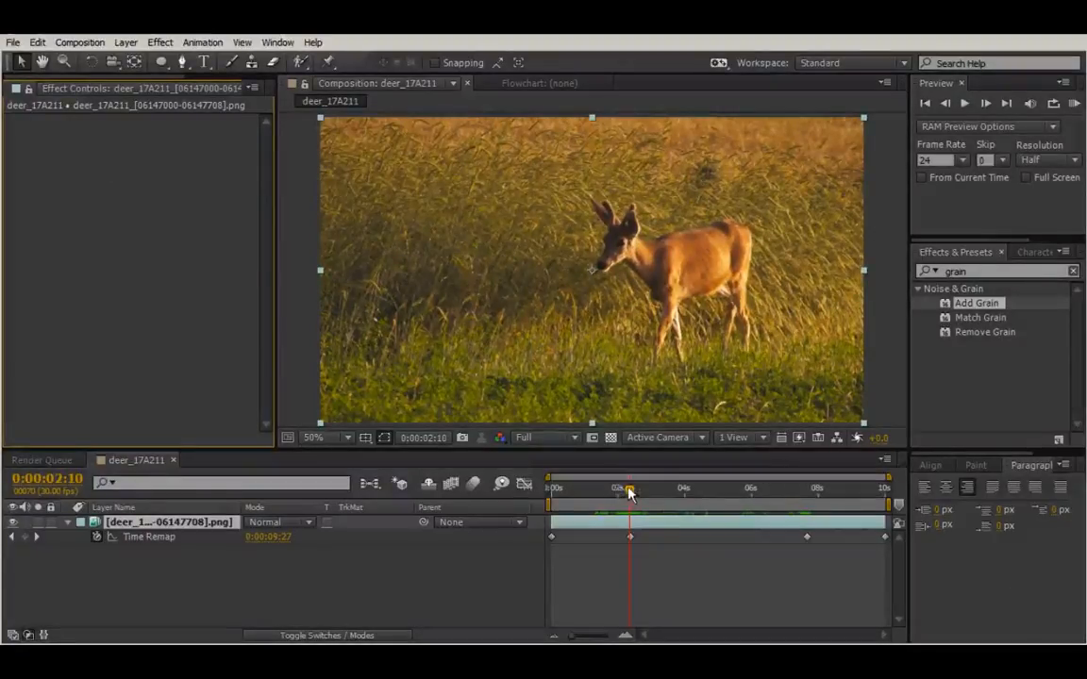
Step: Mark the second Time Remap keyframe at 0:00:02:11 with a composition marker commented "start"
{"action": "left_click_drag", "start_coordinate": [630, 490], "coordinate": [635, 490]}
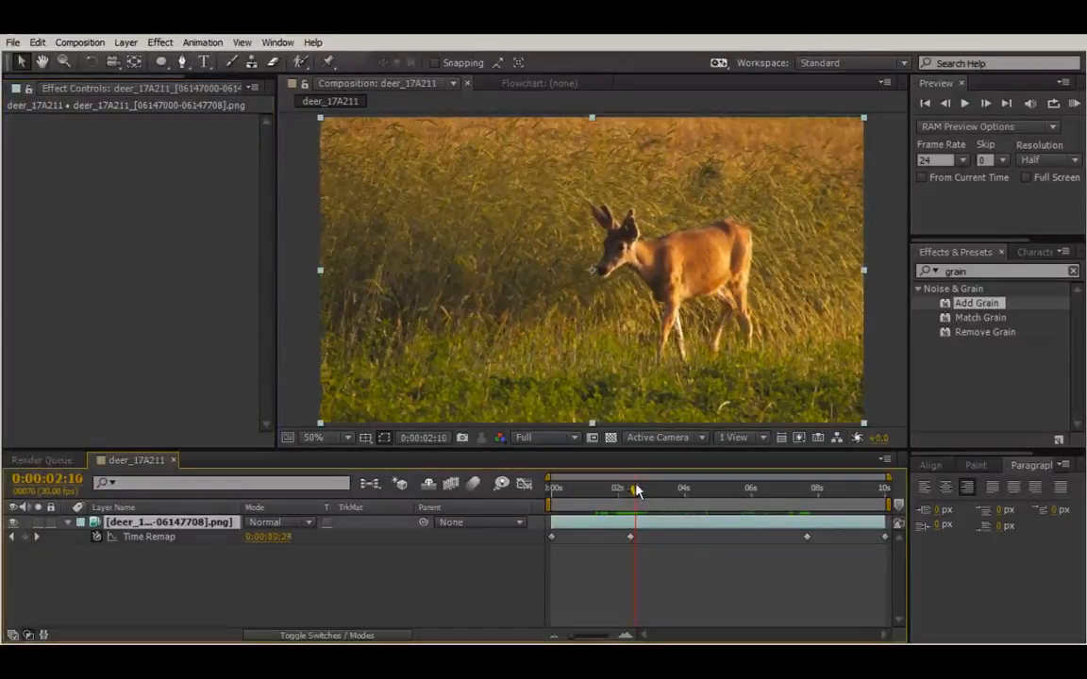
{"action": "left_click", "coordinate": [663, 582]}
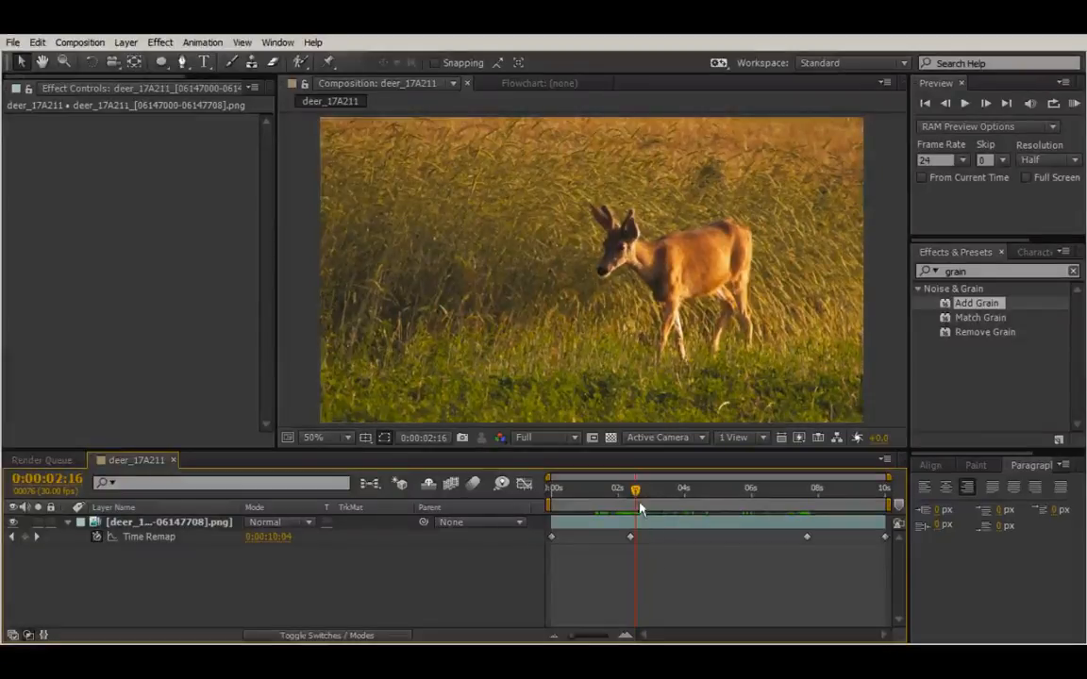
{"action": "mouse_move", "coordinate": [637, 497]}
{"action": "left_mouse_down"}
{"action": "mouse_move", "coordinate": [646, 492]}
{"action": "mouse_move", "coordinate": [635, 497]}
{"action": "left_mouse_up"}
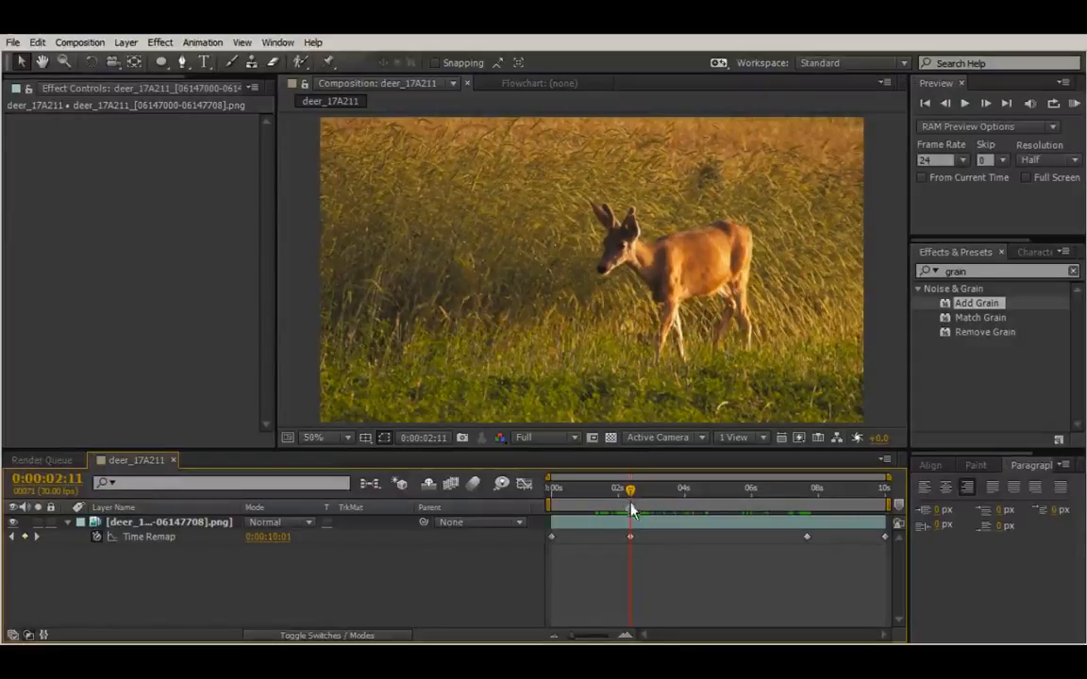
{"action": "double_click", "coordinate": [632, 505]}
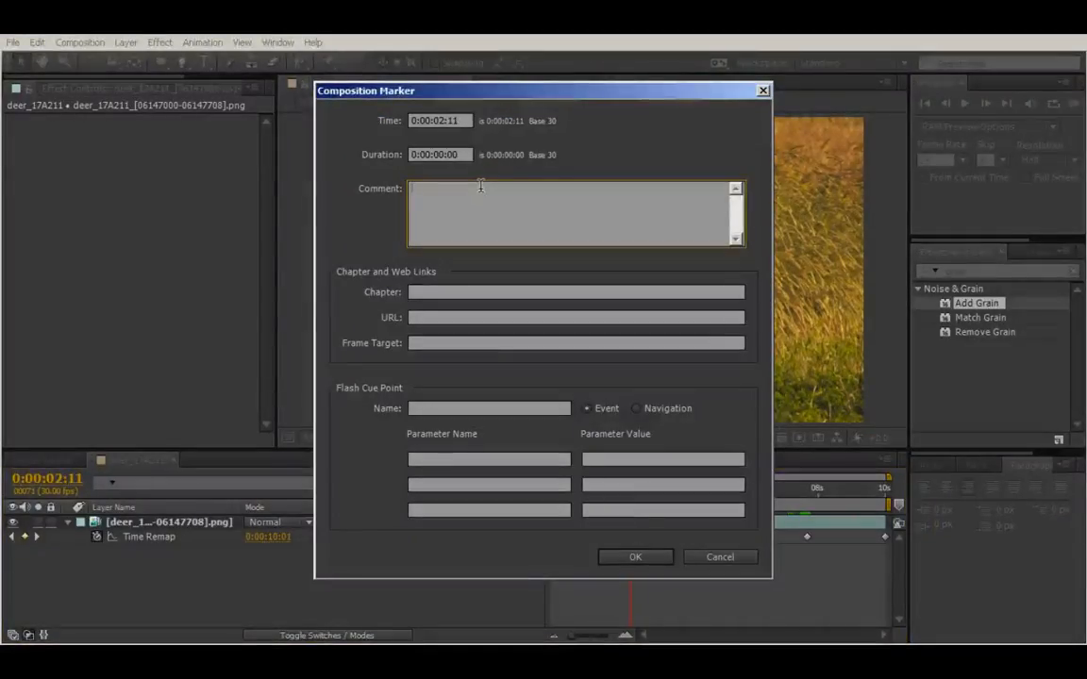
{"action": "type", "text": "start"}
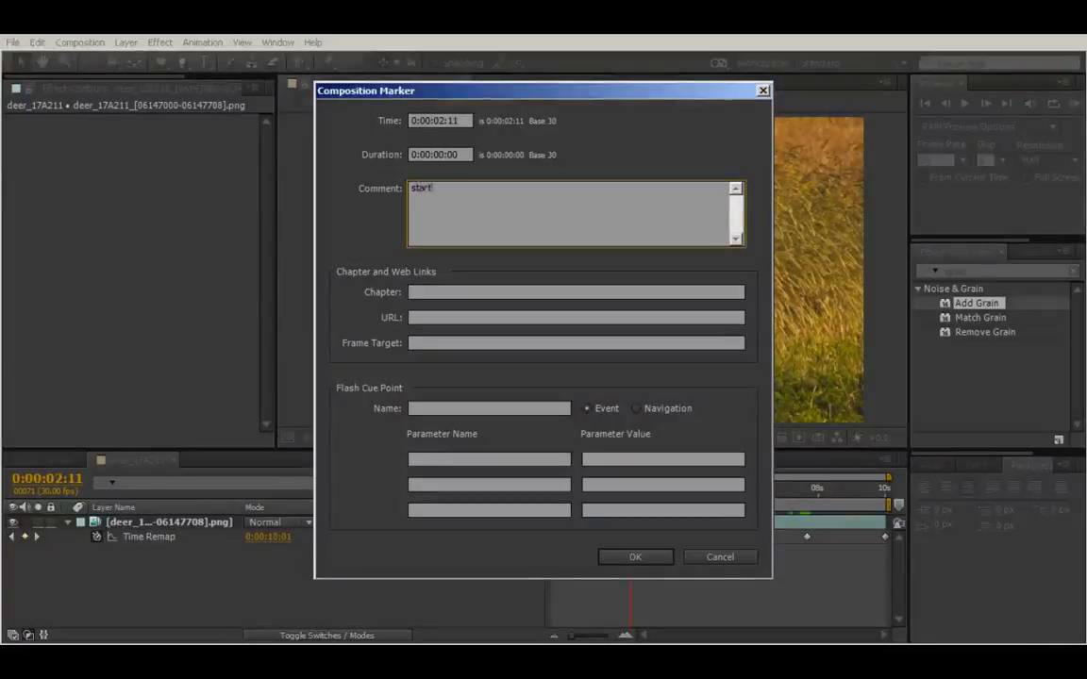
{"action": "left_click", "coordinate": [636, 559]}
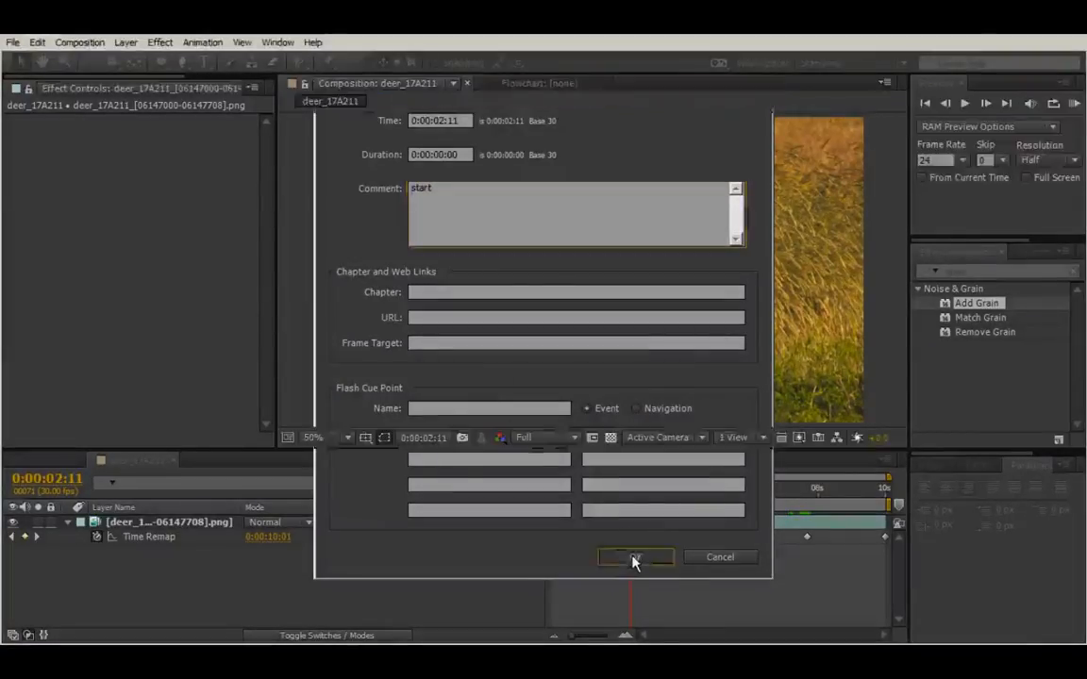
Step: Mark the third Time Remap keyframe at 0:00:07:20 with a composition marker commented "end"
{"action": "left_click_drag", "start_coordinate": [632, 493], "coordinate": [807, 493]}
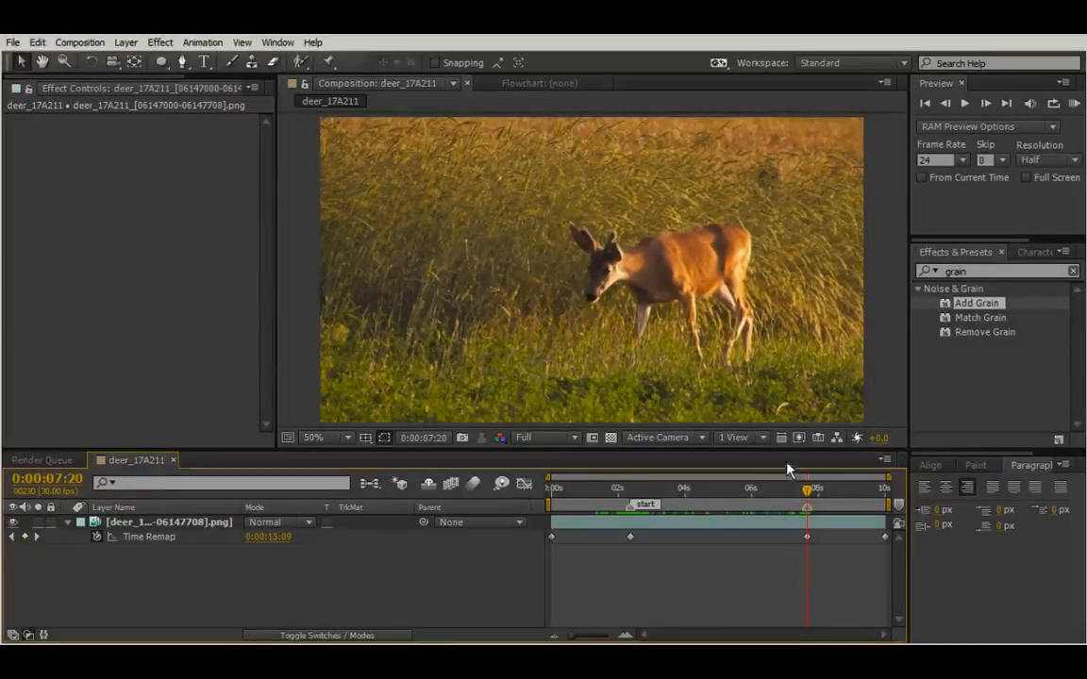
{"action": "double_click", "coordinate": [807, 511]}
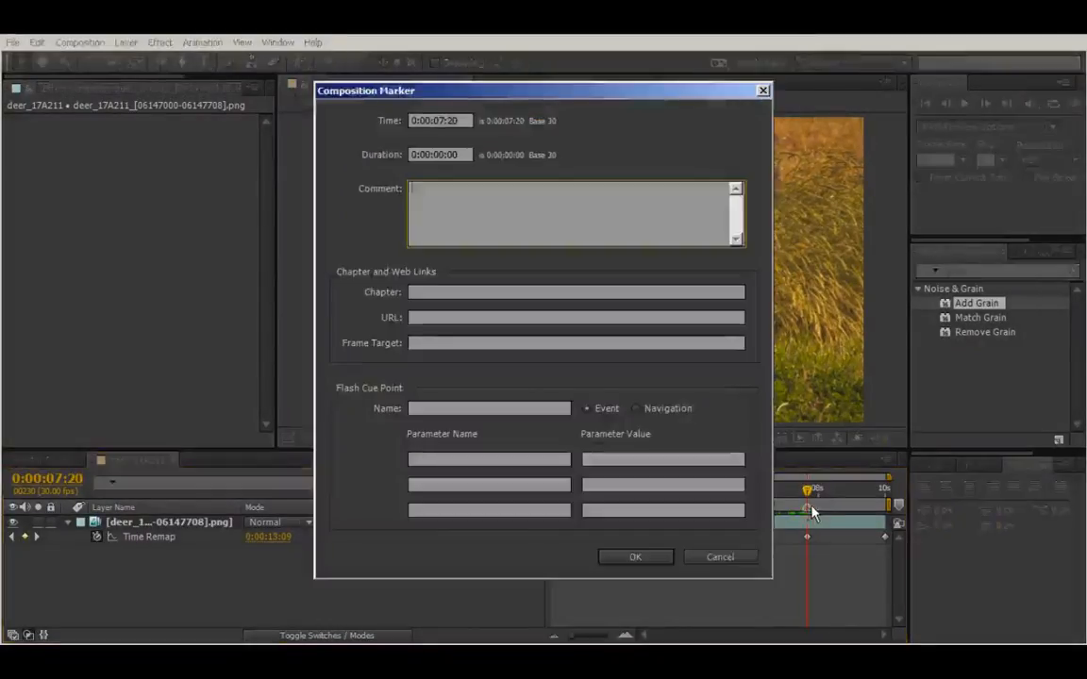
{"action": "type", "text": "end"}
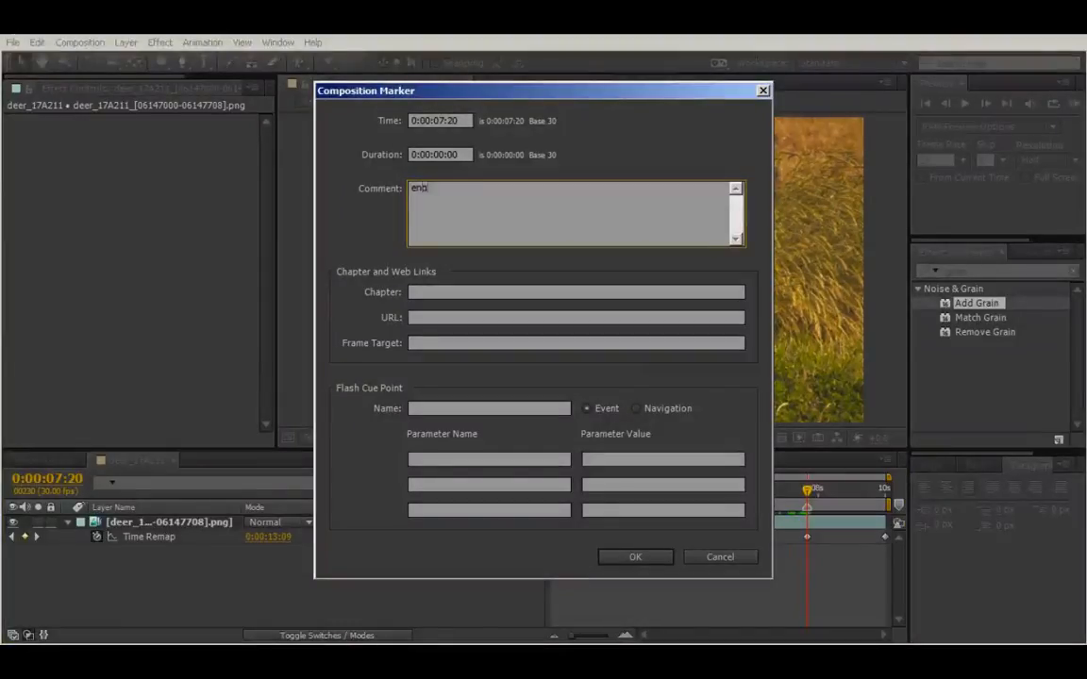
{"action": "left_click", "coordinate": [656, 558]}
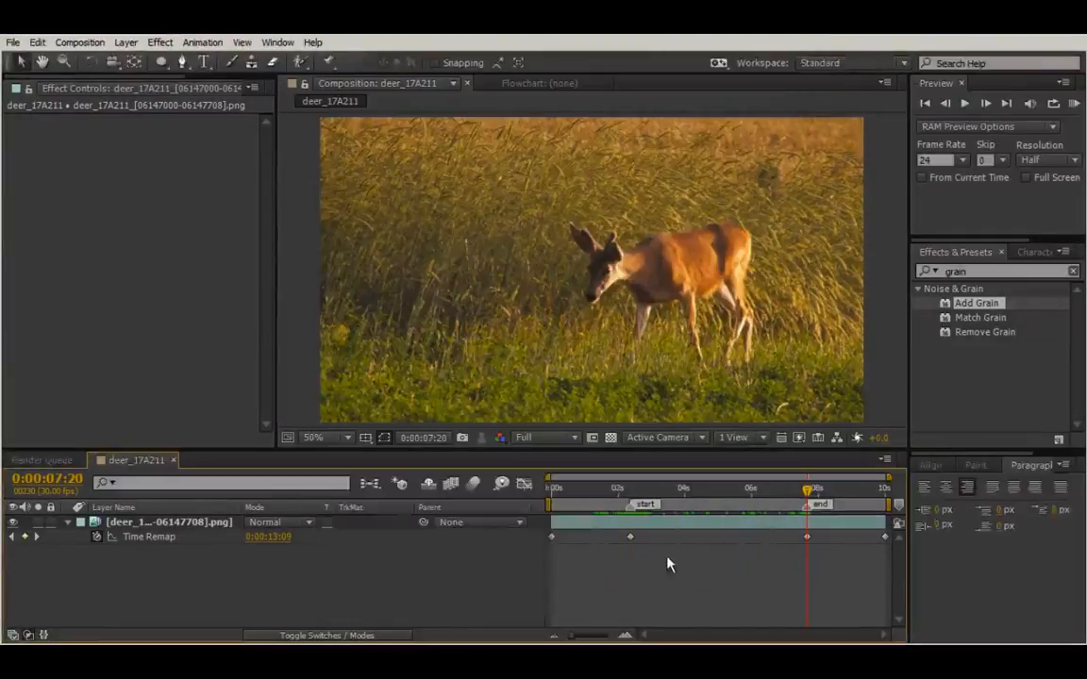
Step: Pre-compose the deer layer as "time remapped", moving all attributes into the new composition
{"action": "left_click", "coordinate": [736, 529]}
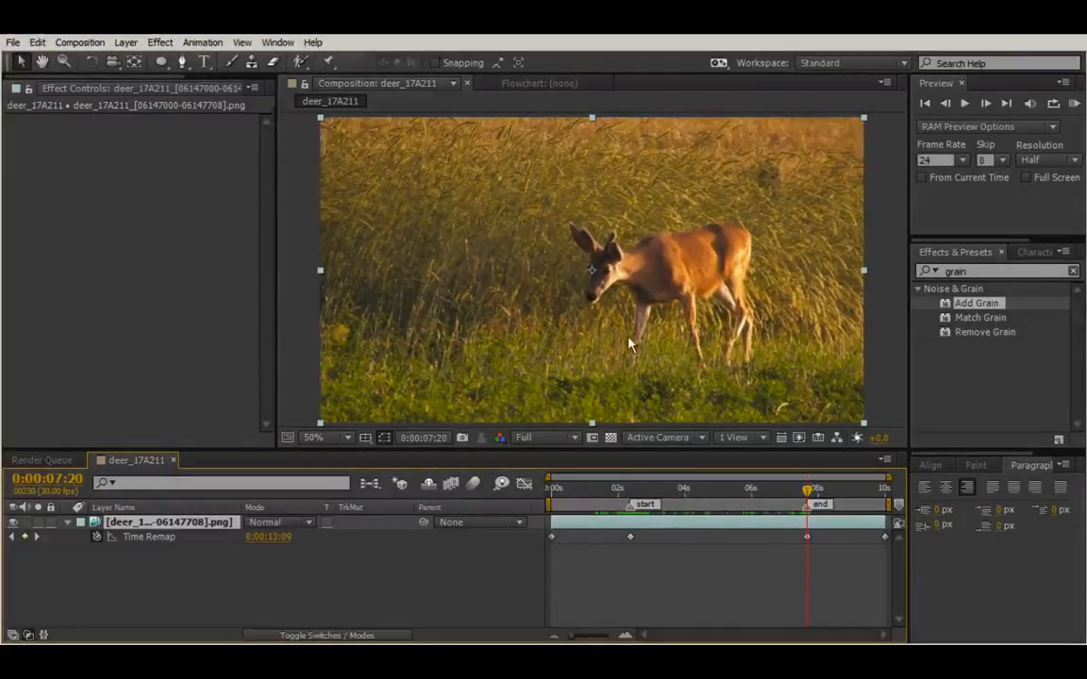
{"action": "right_click", "coordinate": [649, 536]}
{"action": "left_click", "coordinate": [715, 403]}
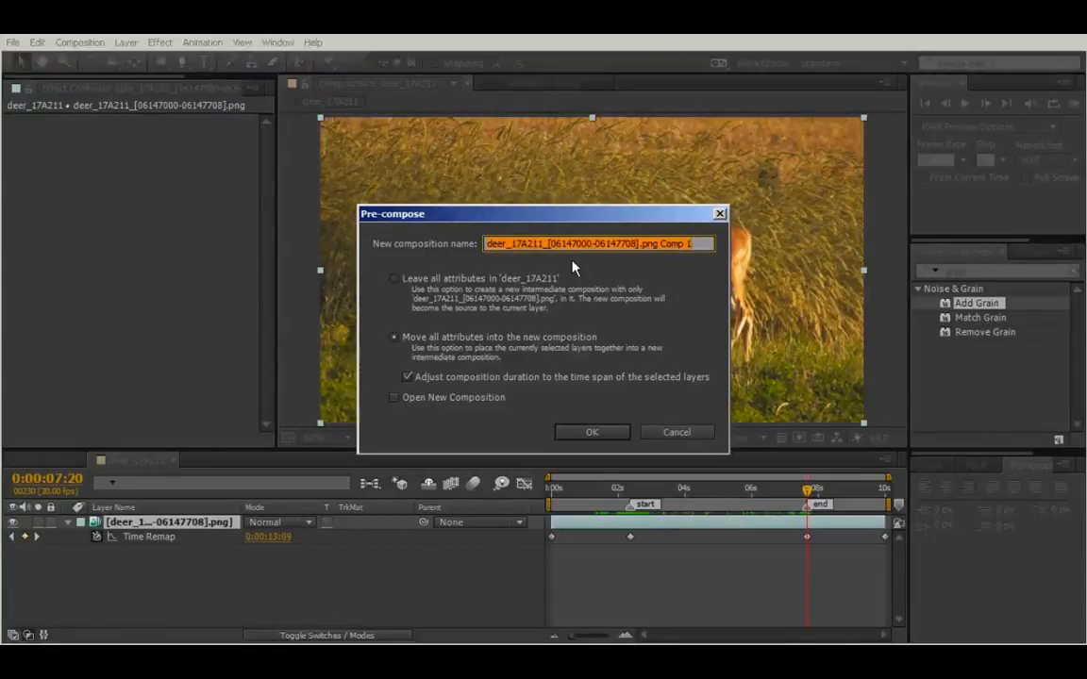
{"action": "type", "text": "time re"}
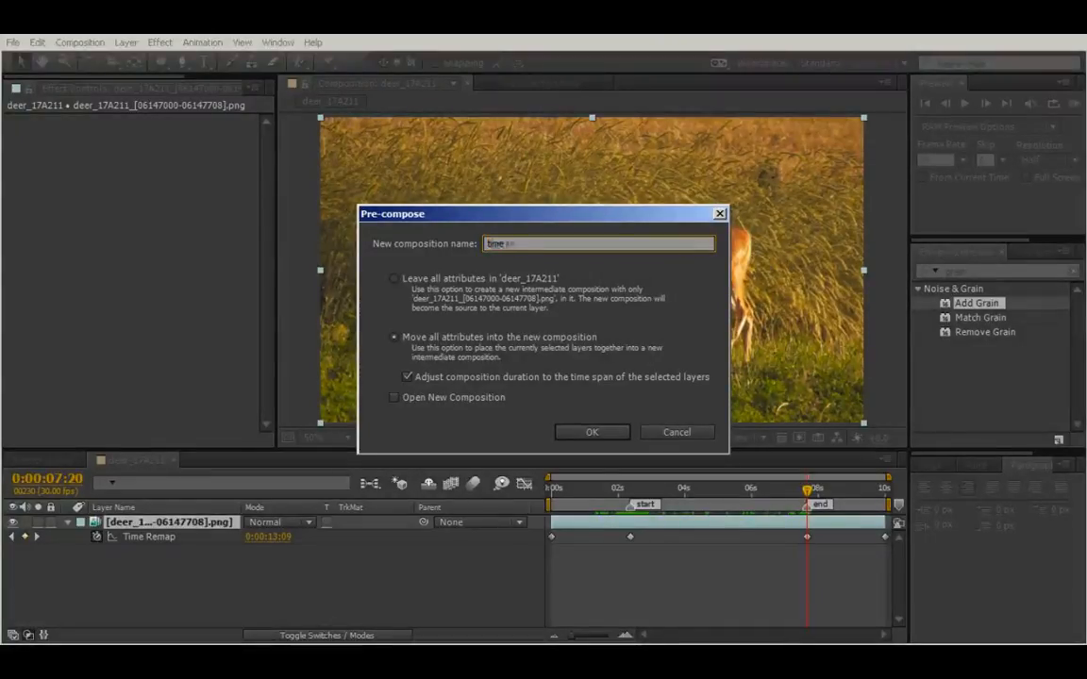
{"action": "type", "text": "ma"}
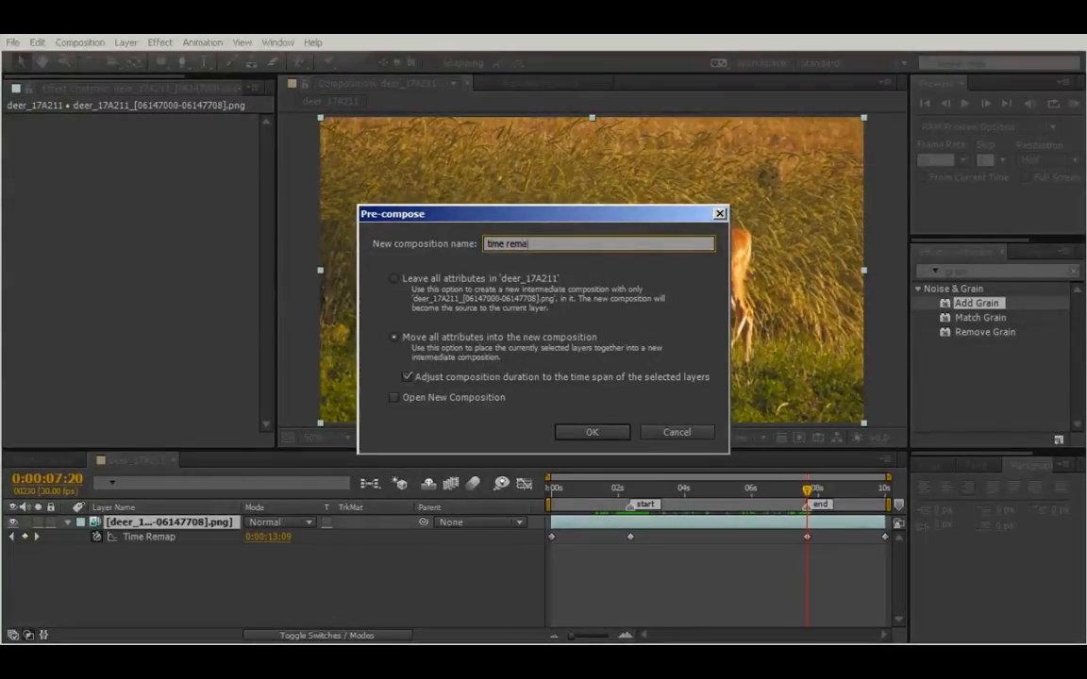
{"action": "type", "text": "paed"}
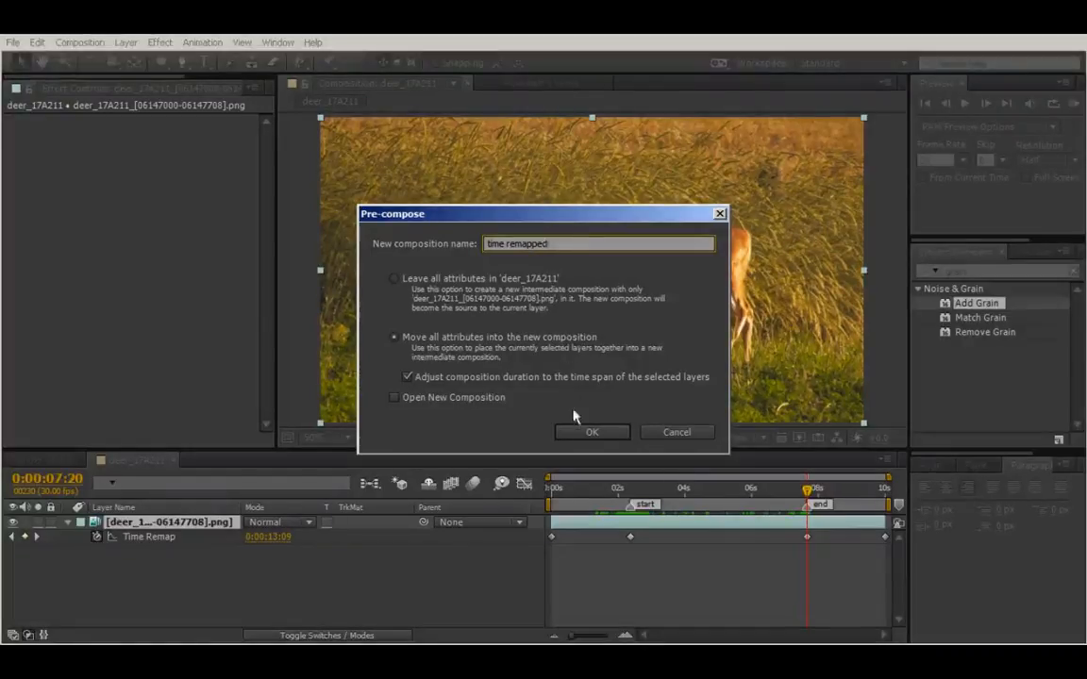
{"action": "left_click", "coordinate": [587, 431]}
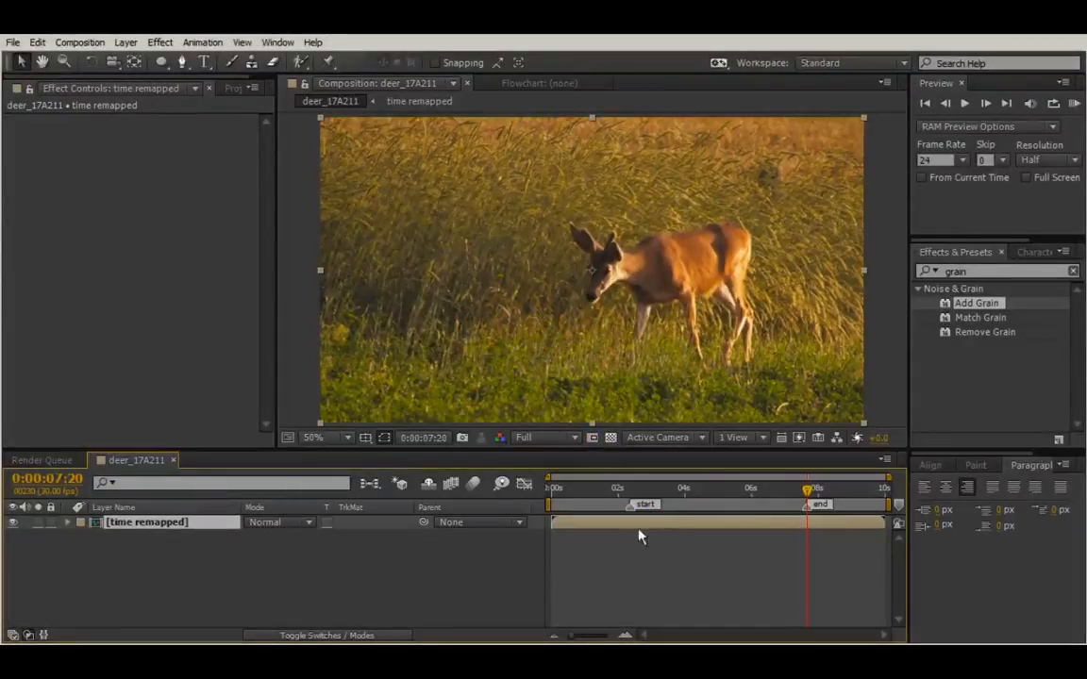
Step: Move the current time to the "start" marker at 0:00:02:11
{"action": "left_click_drag", "start_coordinate": [808, 490], "coordinate": [631, 478]}
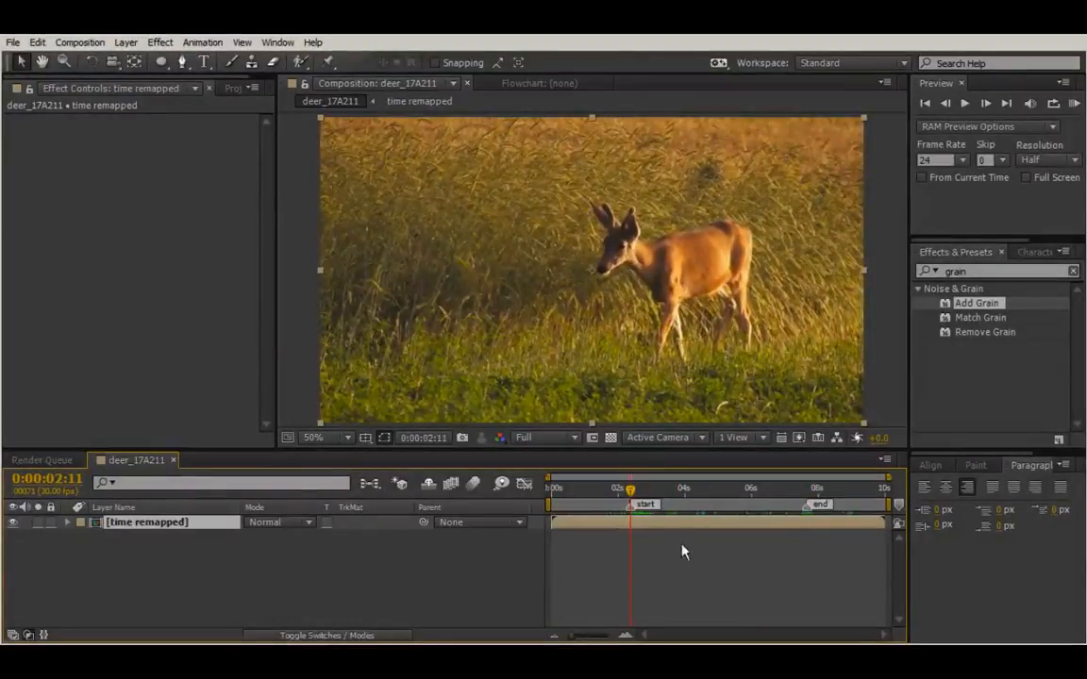